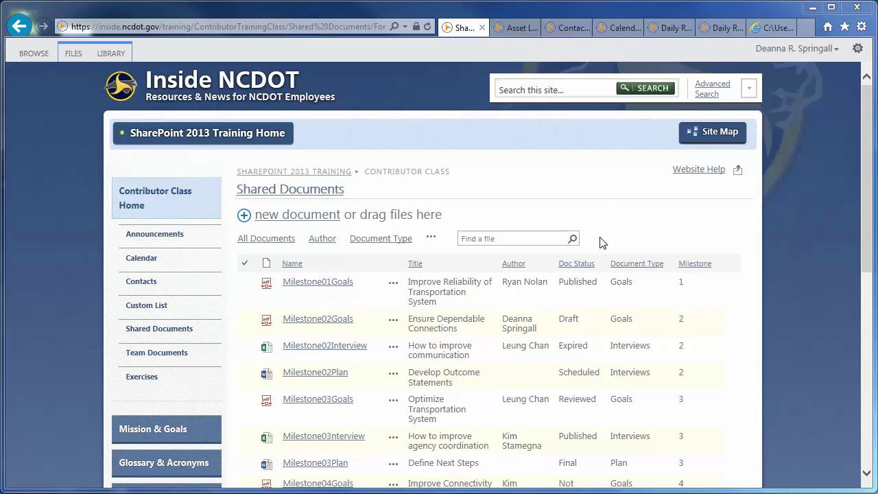
- Switch the Shared Documents library to the Author view, then expand and collapse the second author group
left_click(322, 240)
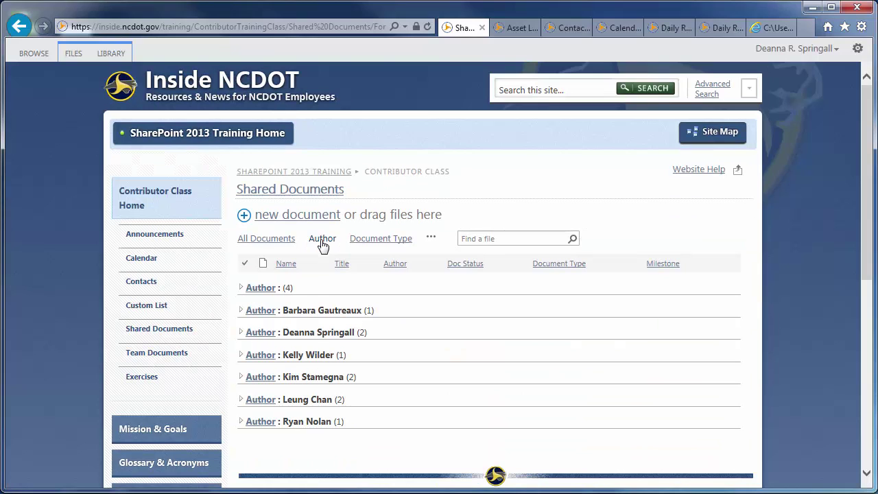
left_click(265, 311)
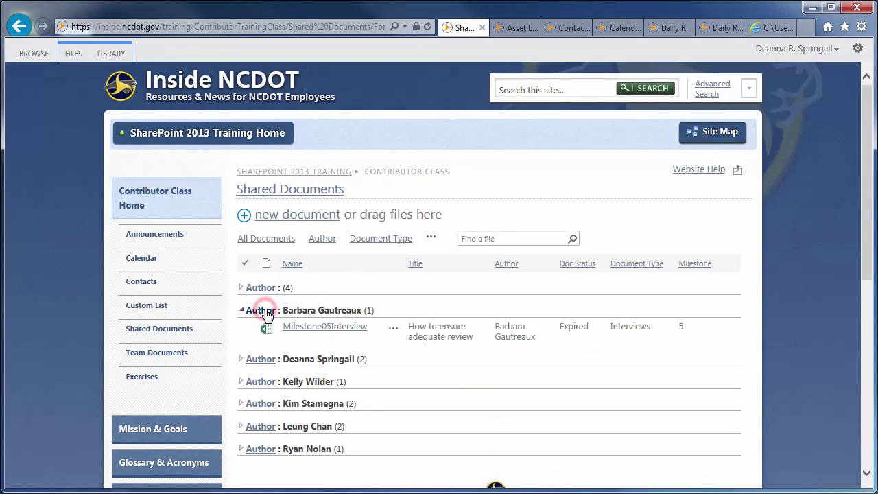
left_click(264, 312)
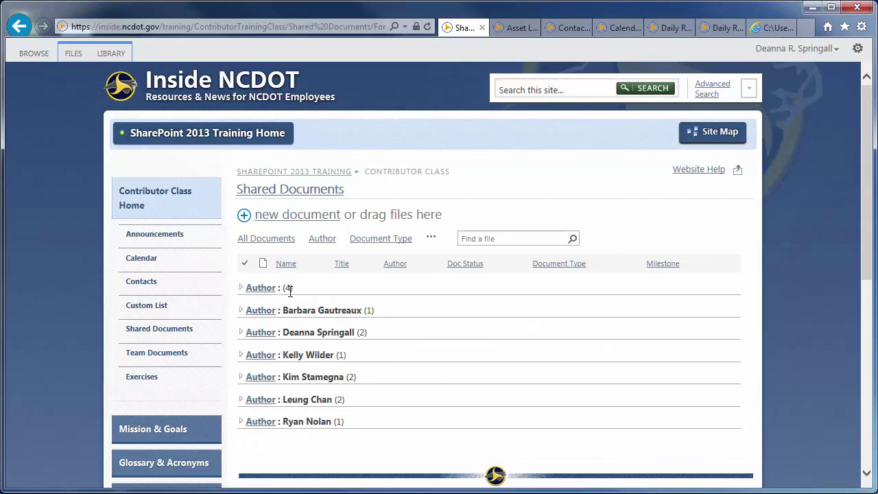
- Display the Shared Documents library in its Document Type, Milestone and Status views, one after another
left_click(376, 240)
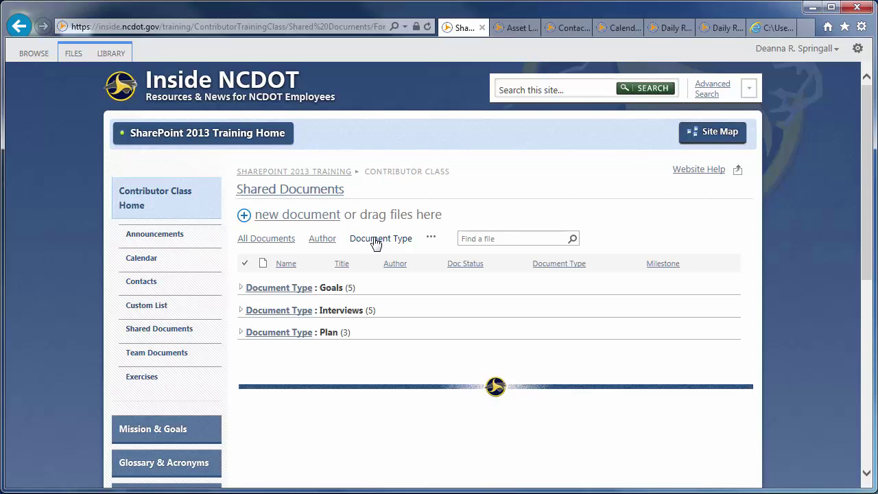
left_click(431, 238)
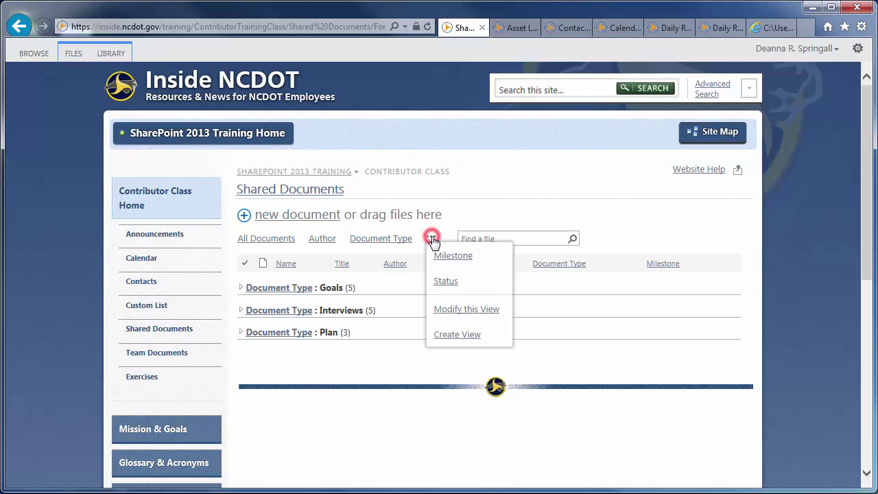
left_click(447, 256)
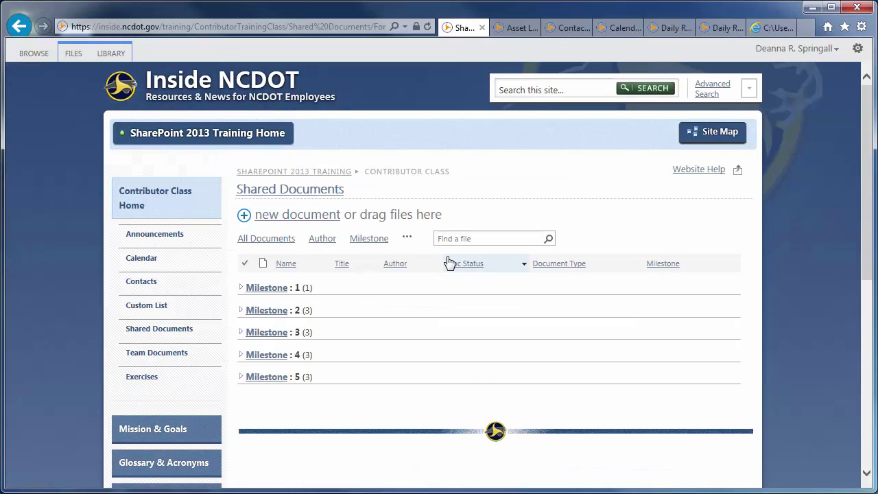
left_click(406, 238)
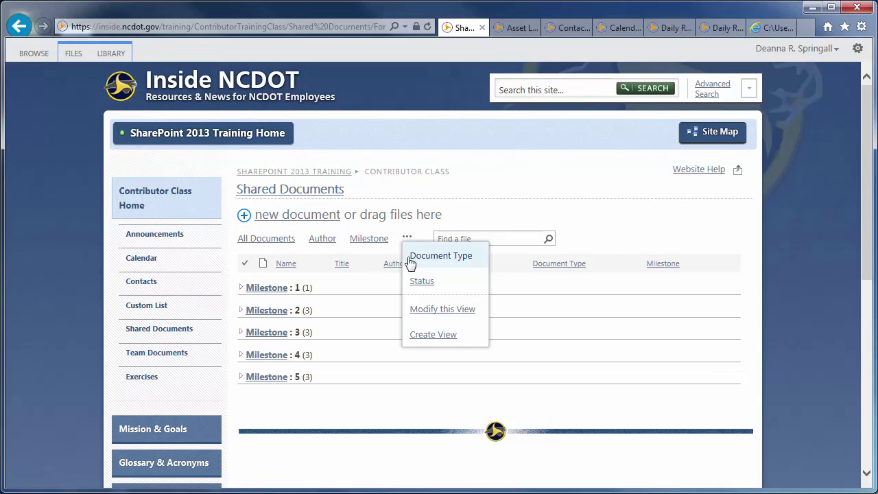
left_click(421, 282)
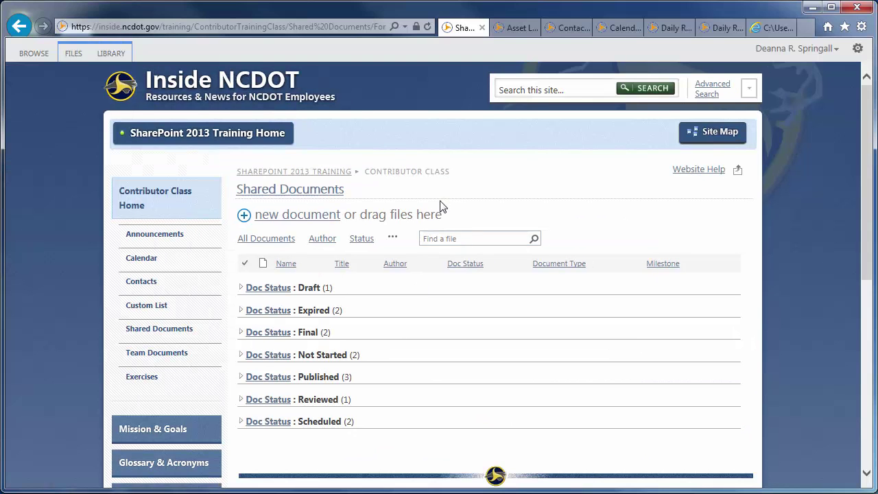
- Go to the already open Asset Library, preview the details of both thumbnails, and switch to the All Assets view
left_click(516, 29)
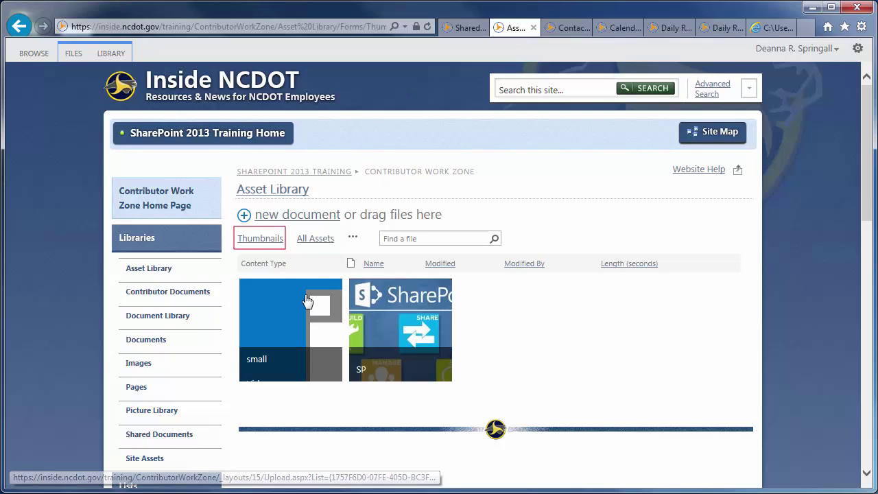
mouse_move(301, 318)
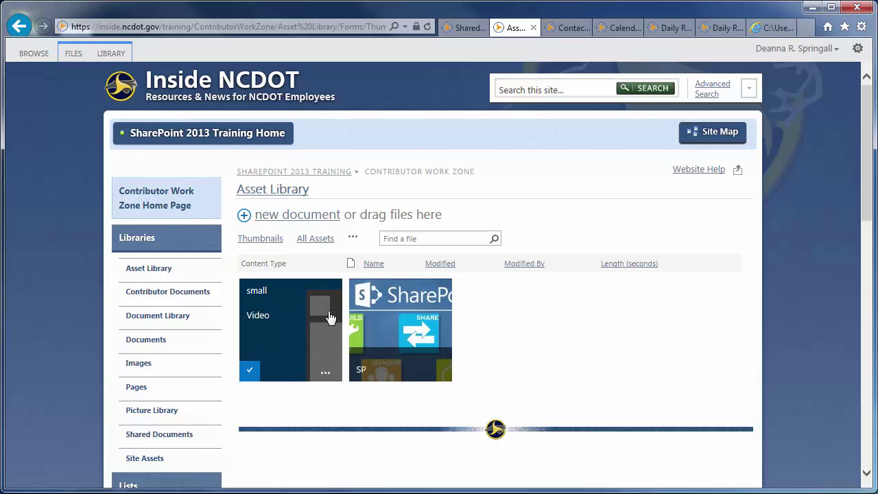
mouse_move(393, 321)
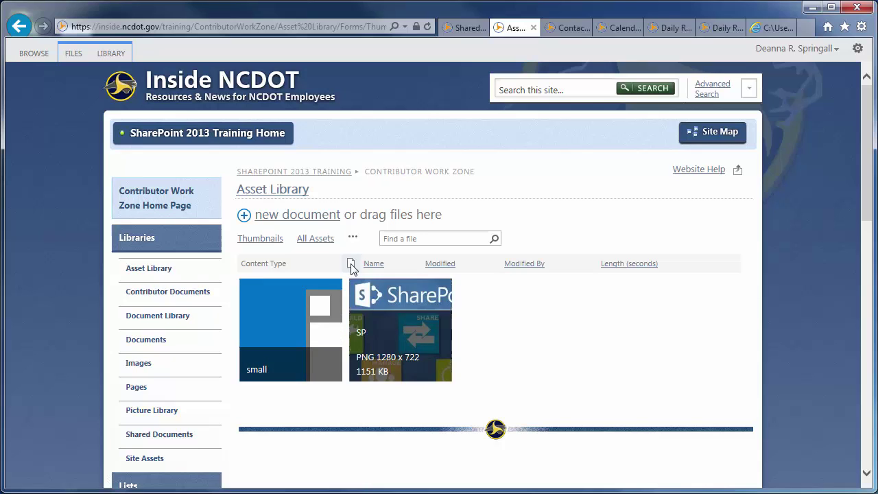
left_click(317, 241)
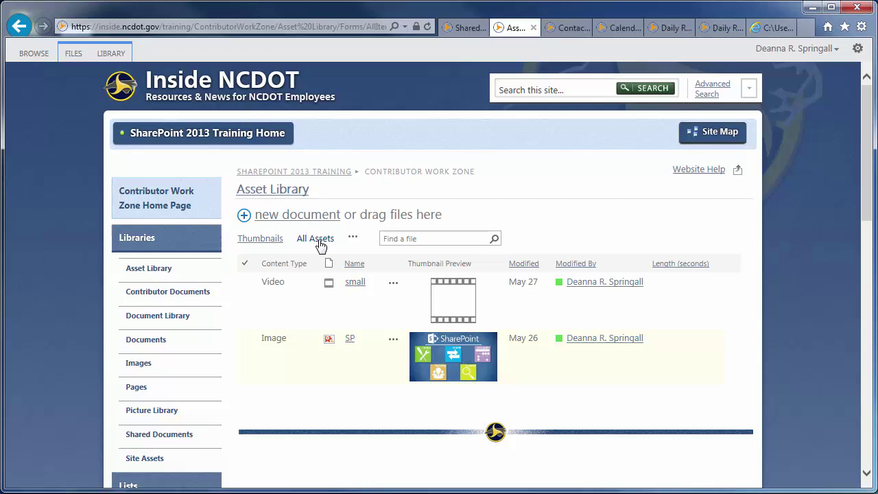
- Go to the open Contacts list and display its By department, Support only and Web Services only views in turn
left_click(564, 29)
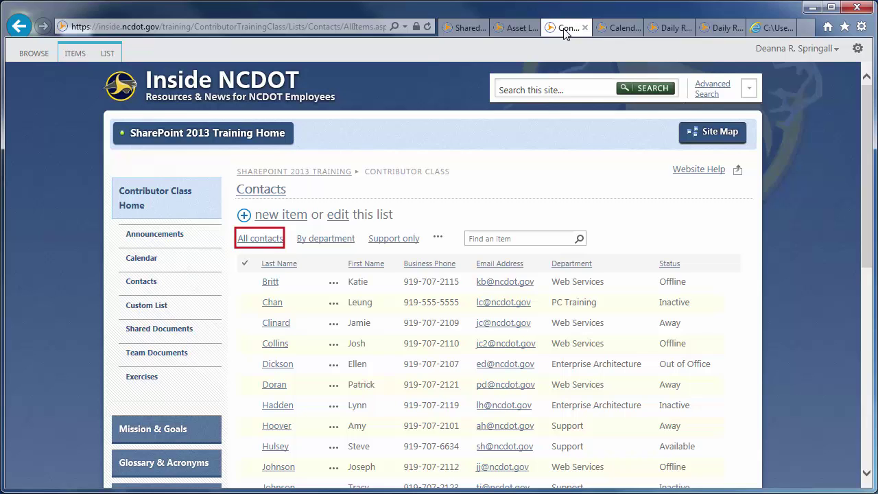
left_click(332, 240)
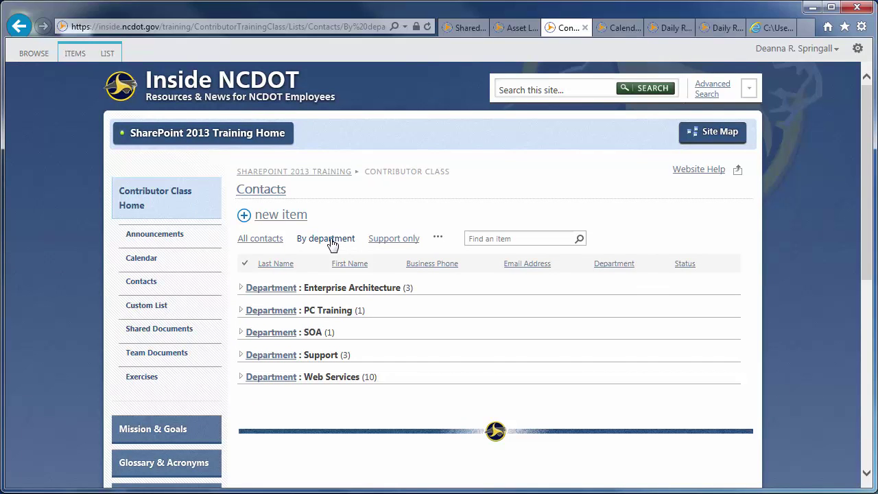
left_click(388, 240)
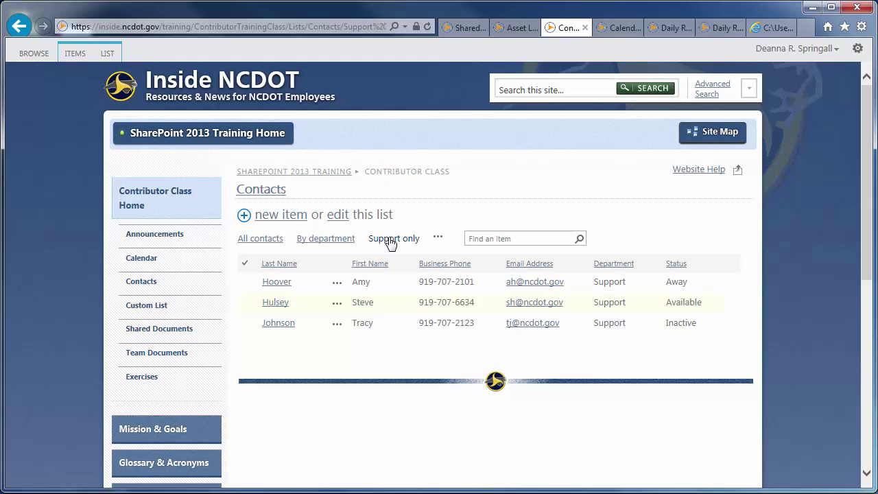
left_click(438, 237)
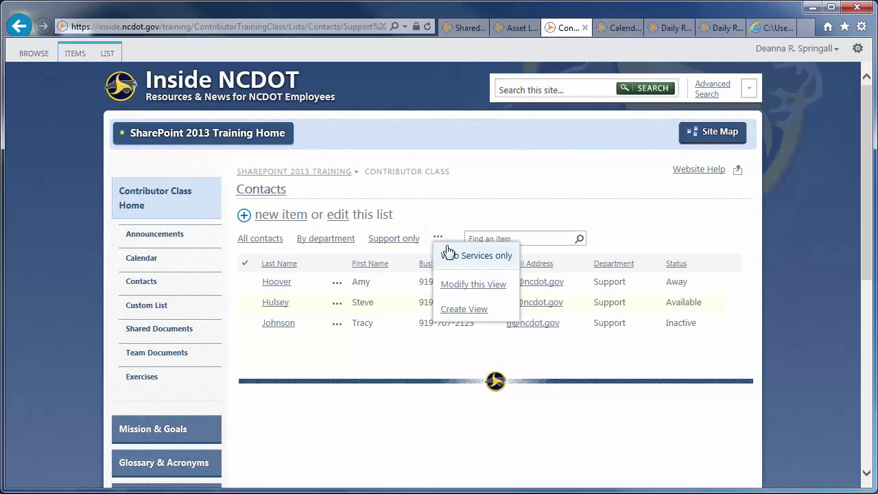
left_click(447, 254)
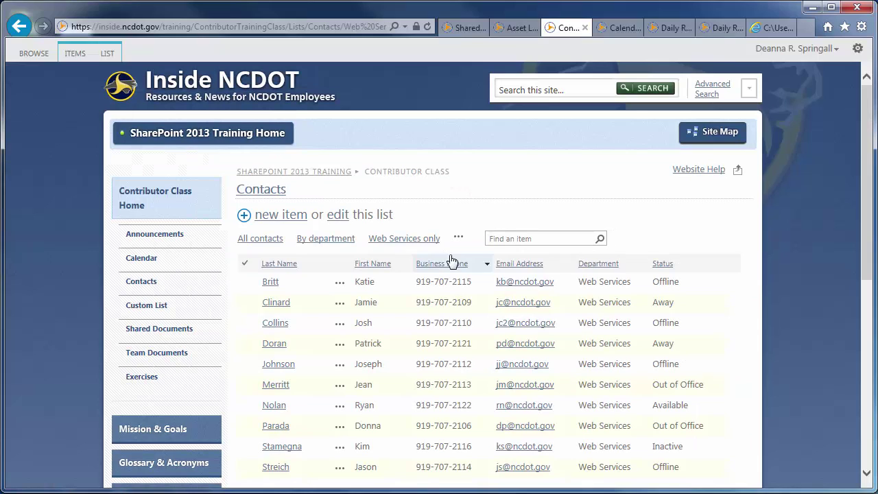
- Go to the open Contributor Work Zone calendar and change its current view to All Events
left_click(616, 29)
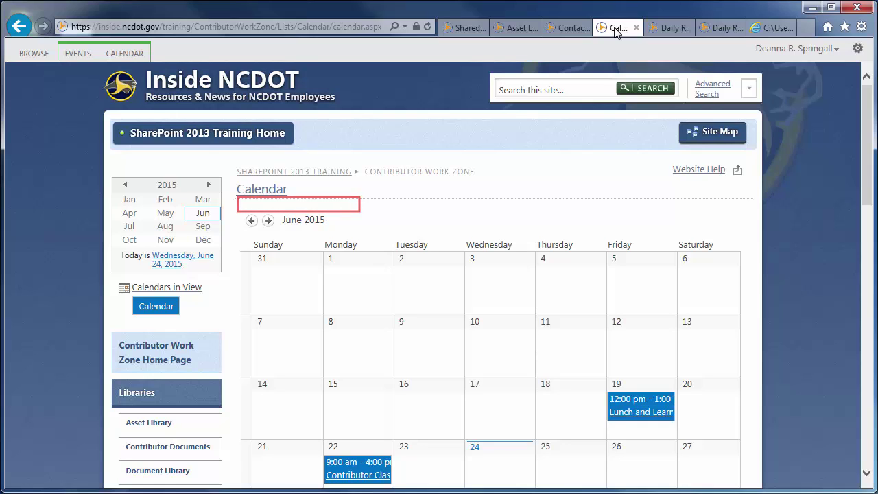
left_click(128, 55)
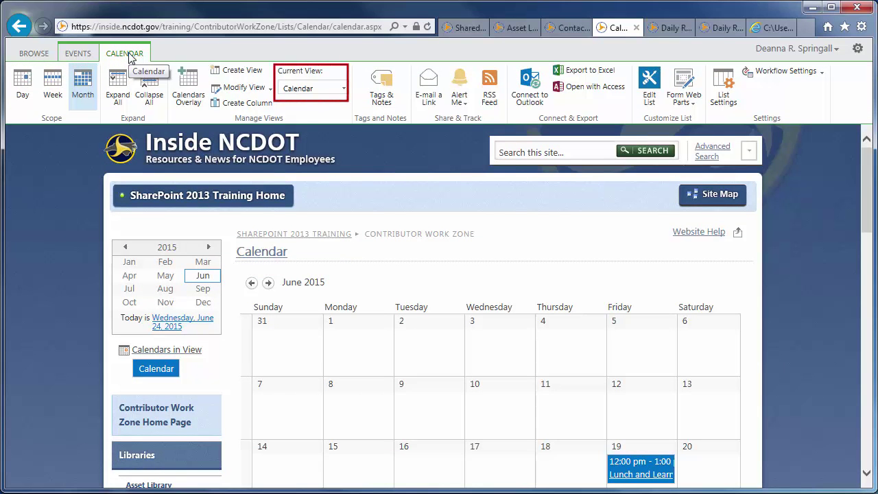
left_click(344, 90)
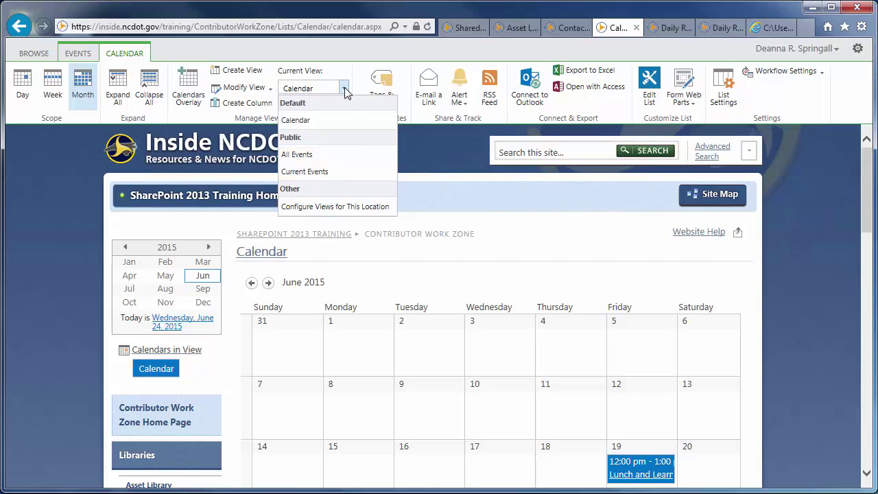
left_click(327, 157)
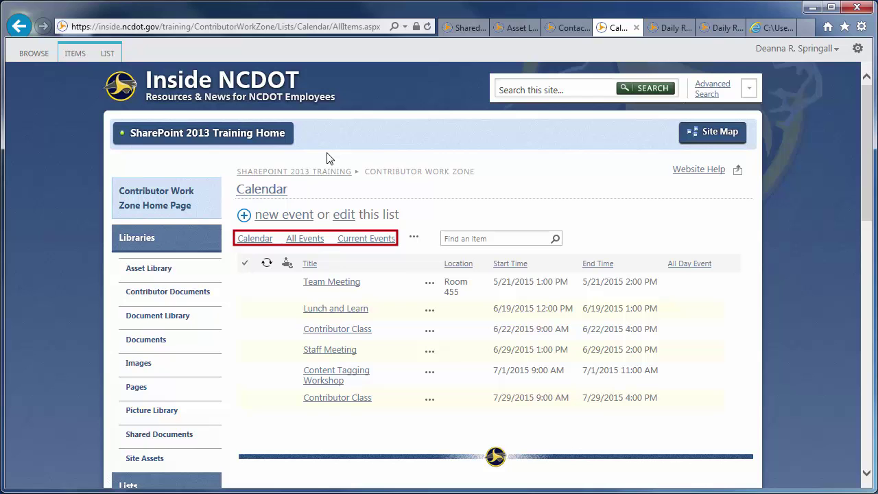
- Change the calendar list's current view to Current Events
left_click(108, 53)
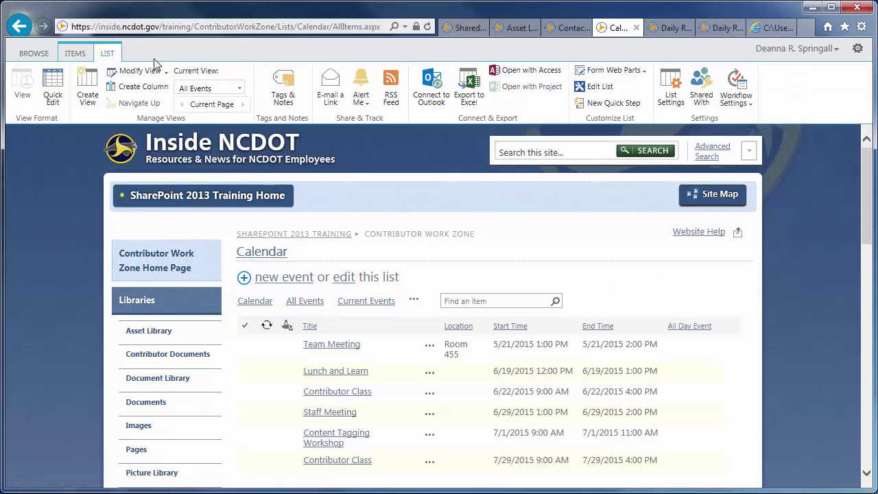
left_click(239, 87)
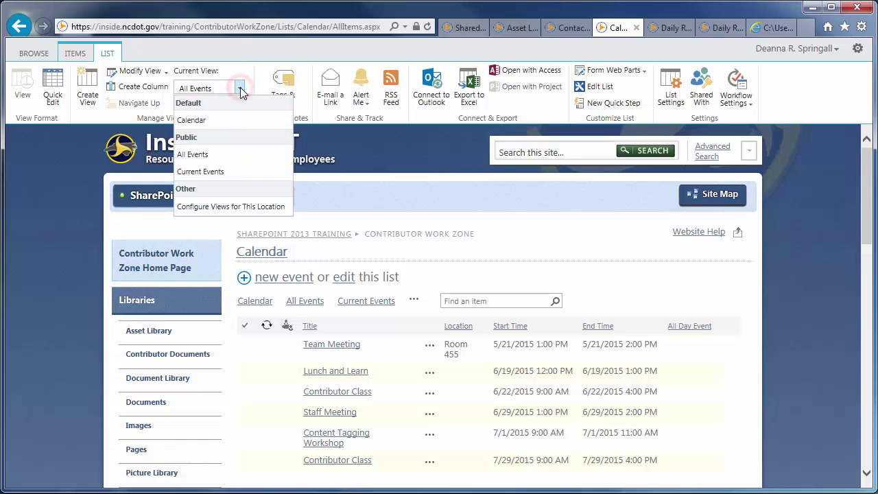
left_click(225, 171)
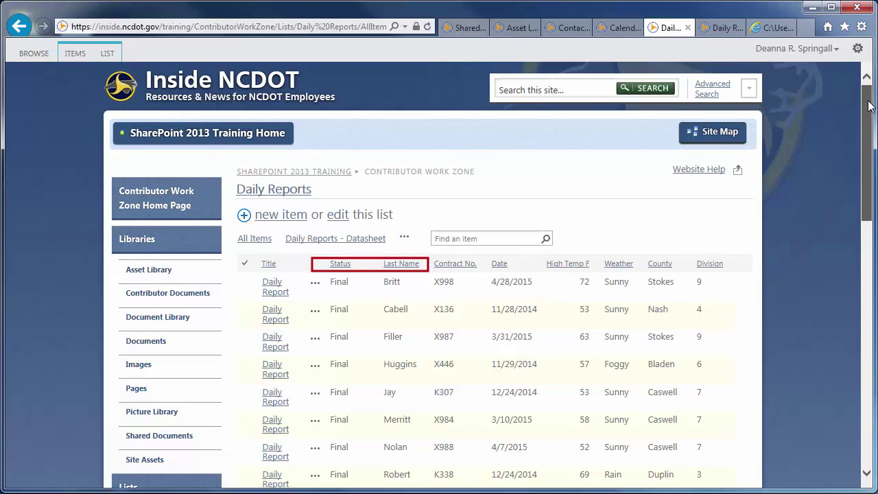
- Filter the Daily Reports list to Sunny weather and sort it by High Temp F with Smallest on Top
left_click_drag(870, 104, 868, 255)
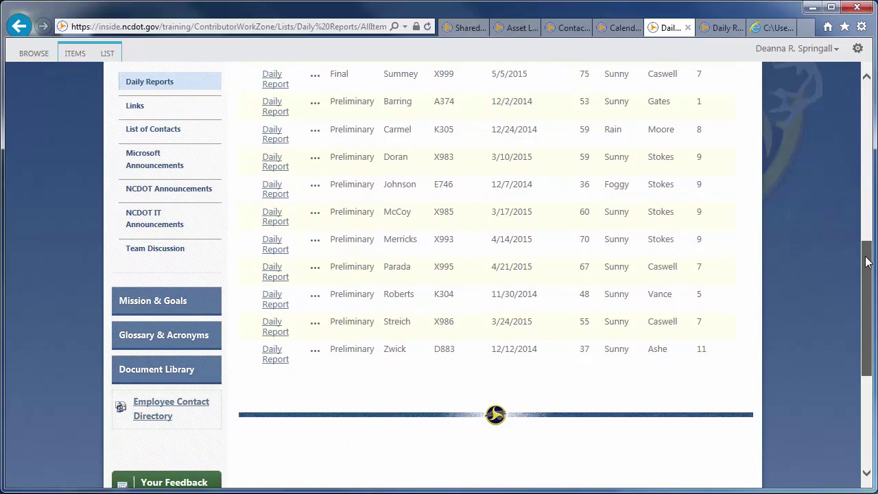
left_click_drag(866, 261, 871, 83)
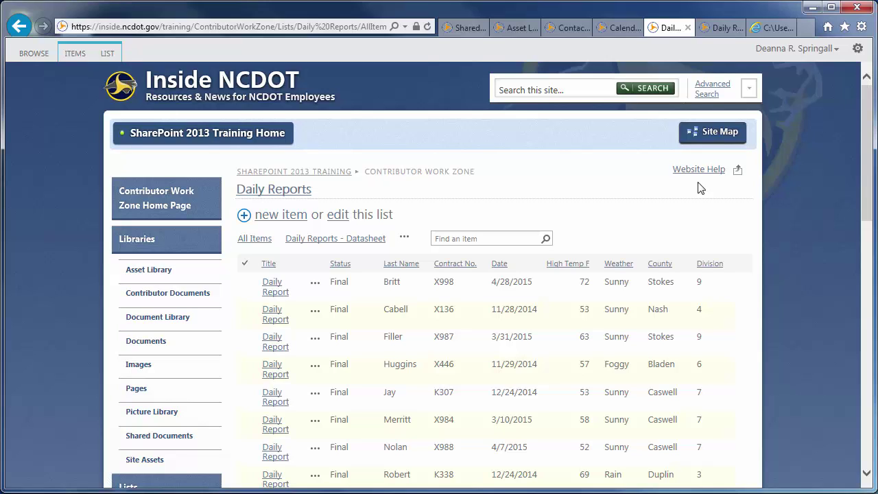
left_click(639, 265)
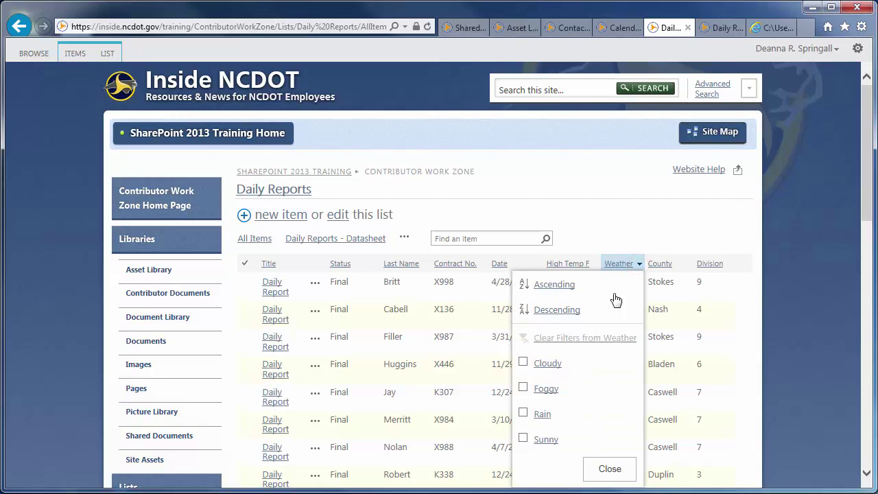
left_click(524, 438)
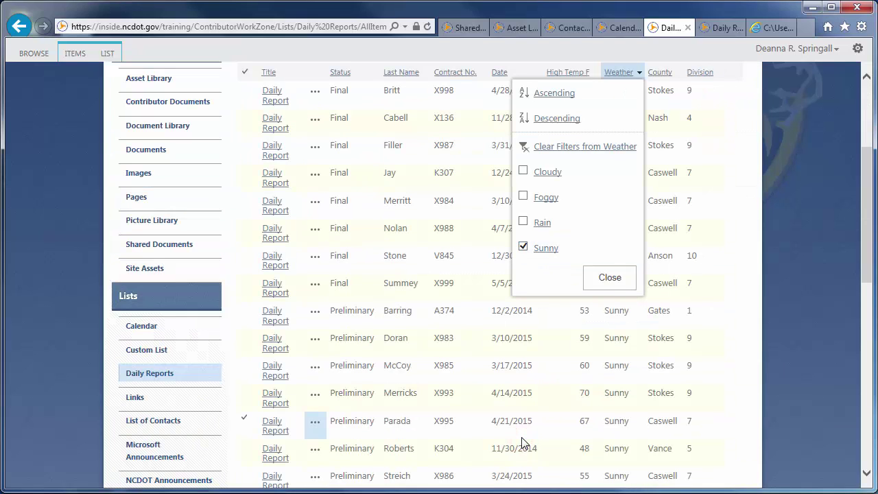
left_click(612, 281)
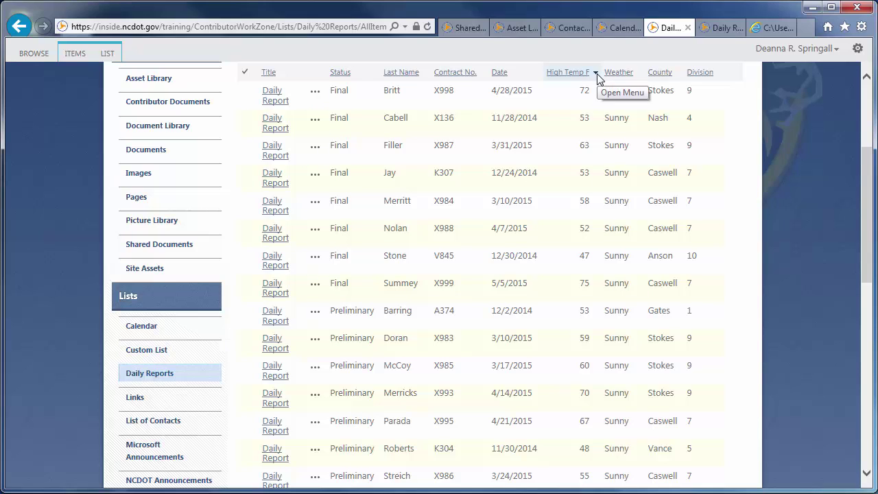
left_click(596, 73)
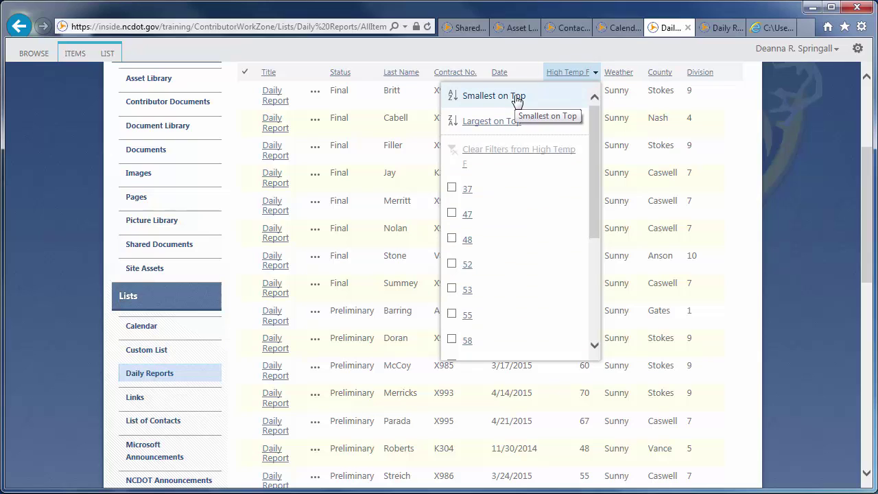
left_click(517, 98)
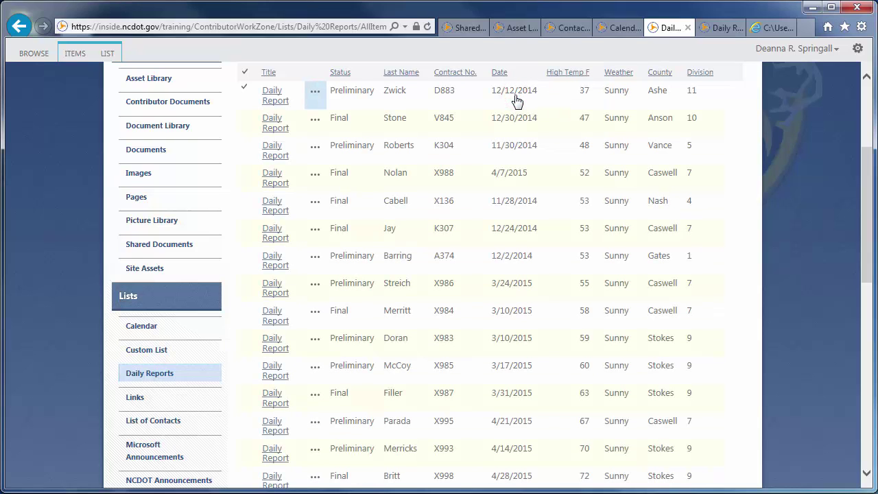
- Save the Daily Reports list's current sorting and filter as a public view named "High Temps on Sunny Days"
left_click(866, 104)
left_click(597, 238)
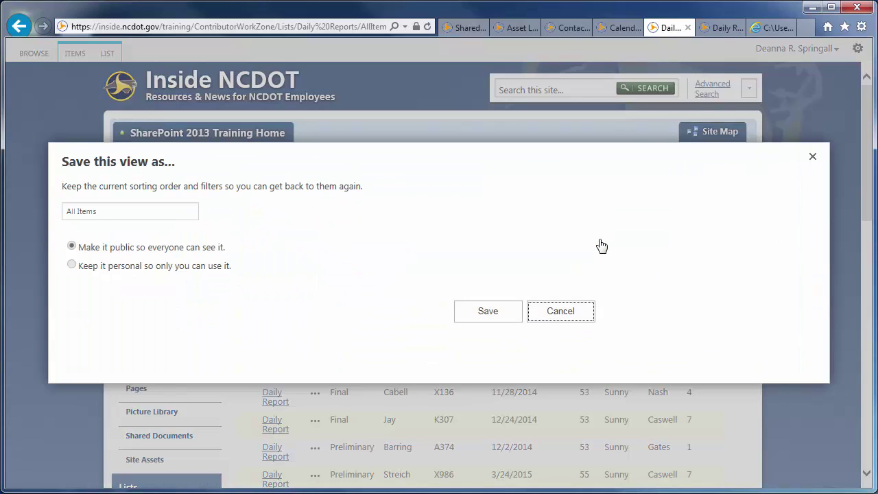
left_click(127, 212)
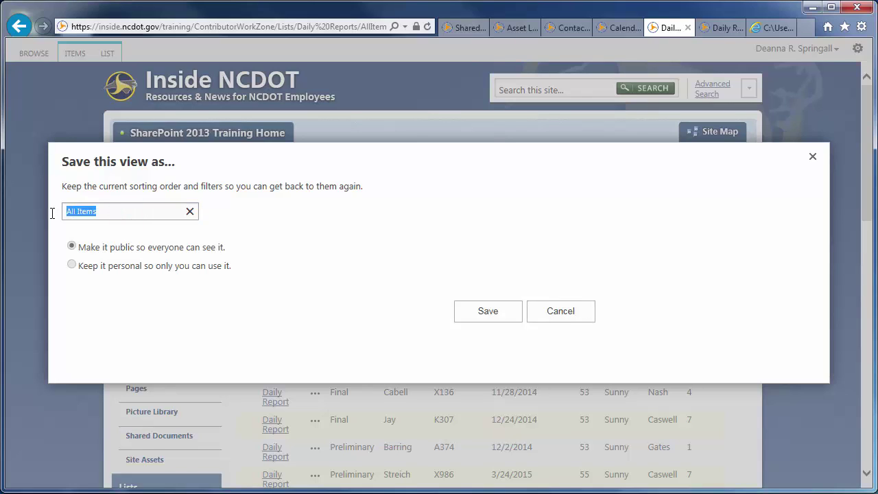
type("High Temps")
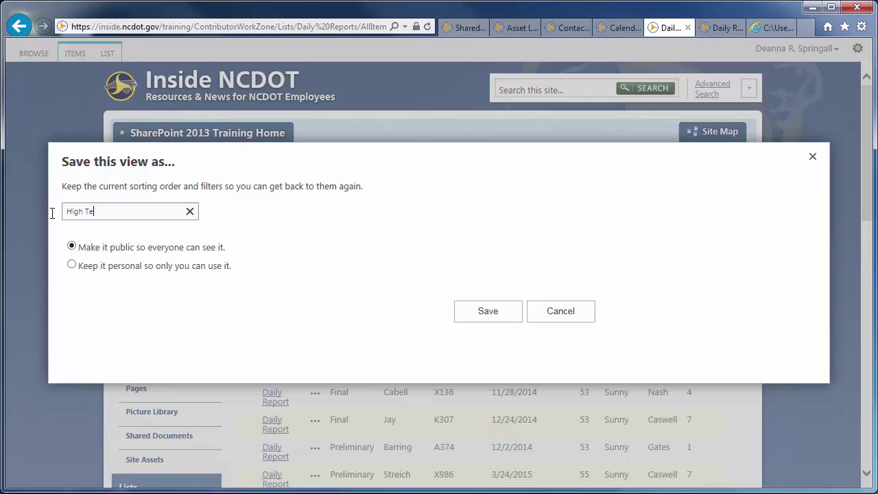
type(" on Sunny Days")
left_click(488, 312)
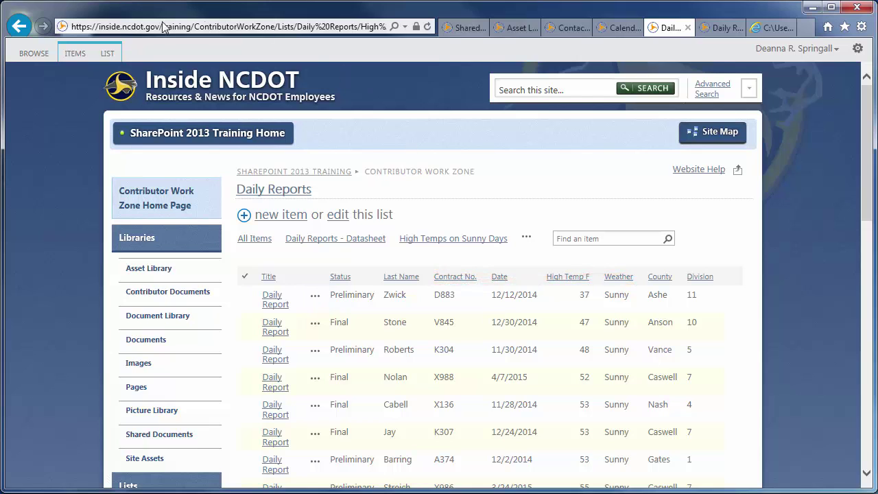
- Start creating a new view for the Daily Reports list so the available view types are listed
left_click(107, 53)
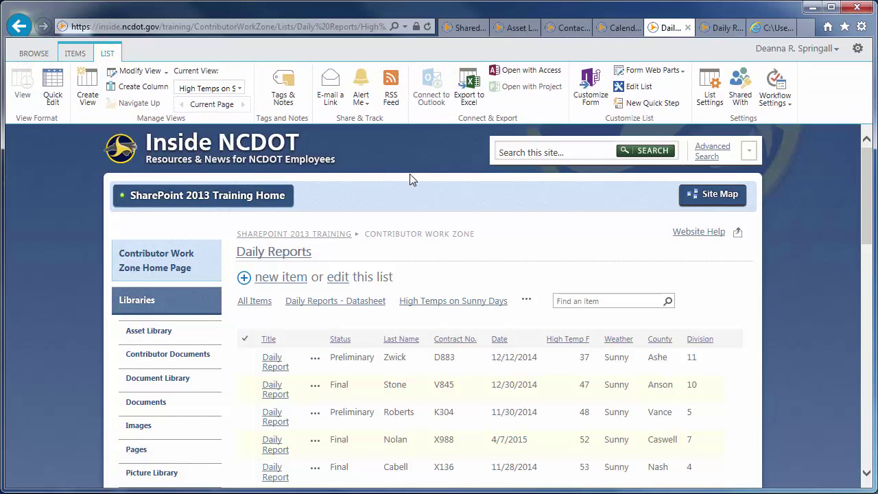
left_click(527, 300)
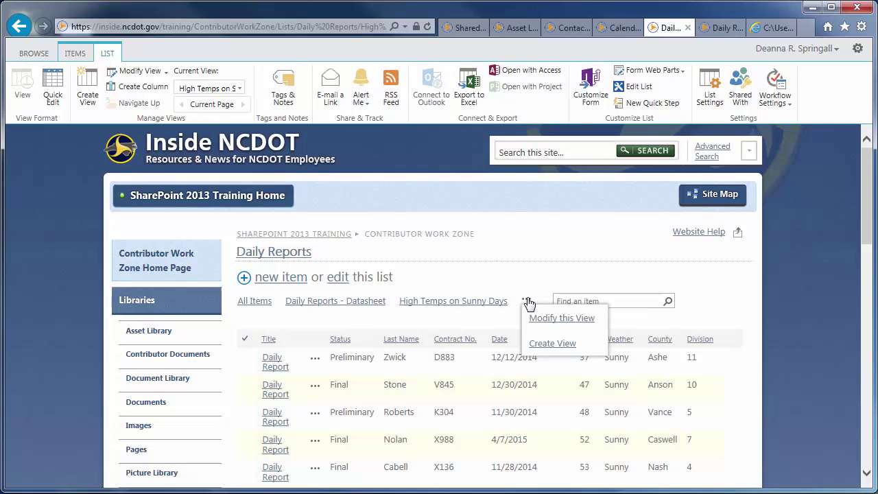
left_click(552, 344)
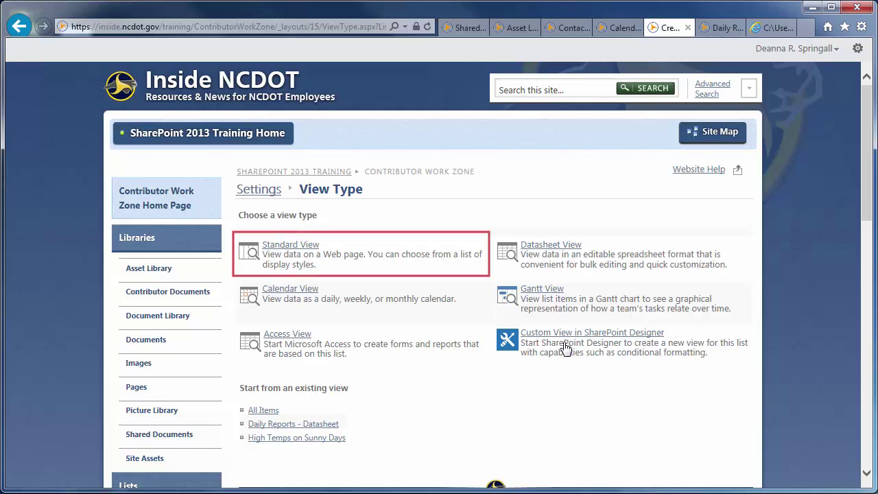
- Compare the Standard View and Calendar View types with the open Daily Reports list and June 2015 calendar, then return to the view types
left_click(715, 29)
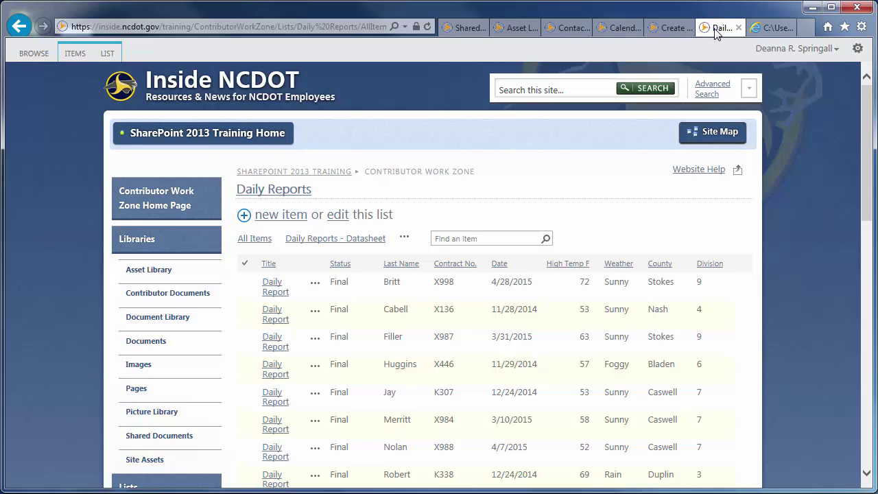
left_click(668, 29)
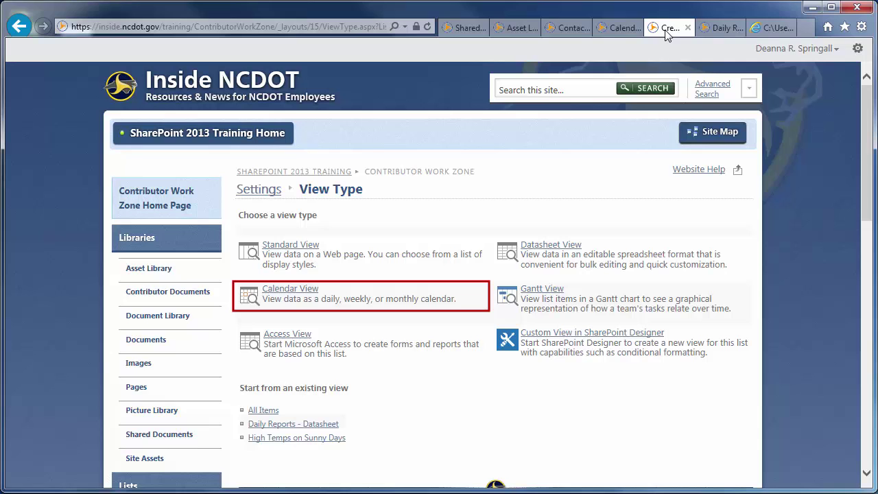
left_click(614, 29)
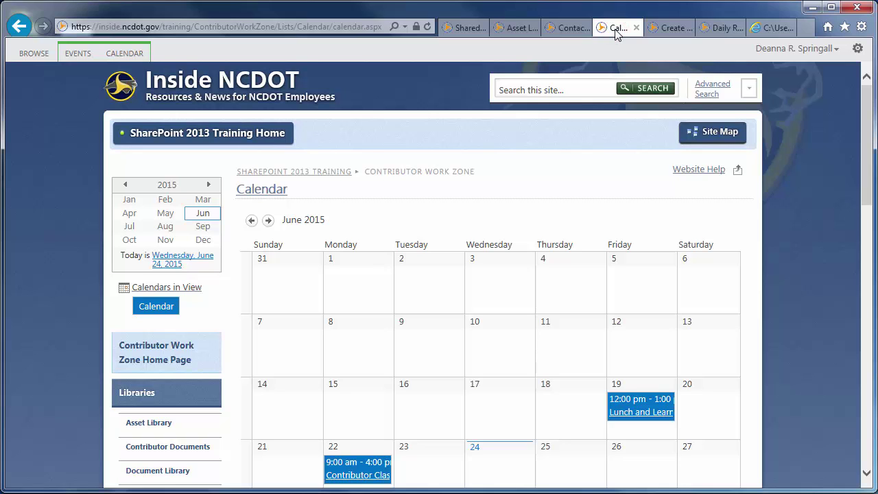
left_click(670, 29)
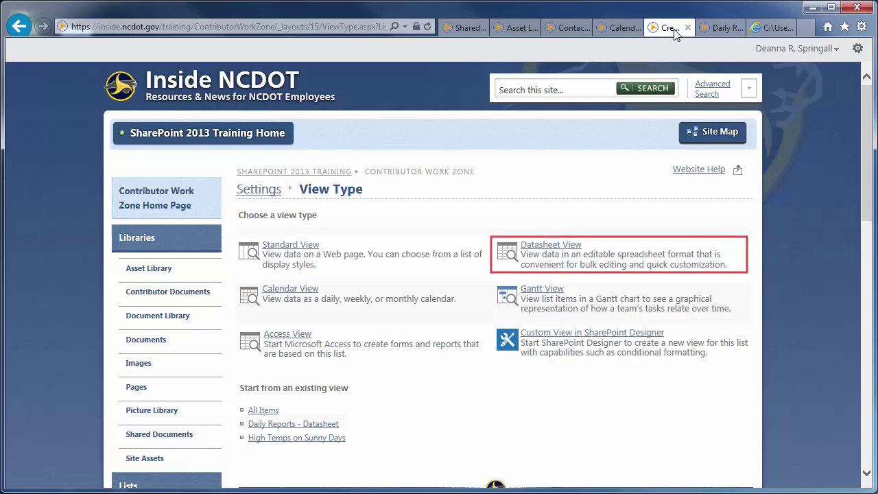
- Look at the Daily Reports - Datasheet view and the GanttChart.jpg example, returning to the view type choices
left_click(708, 29)
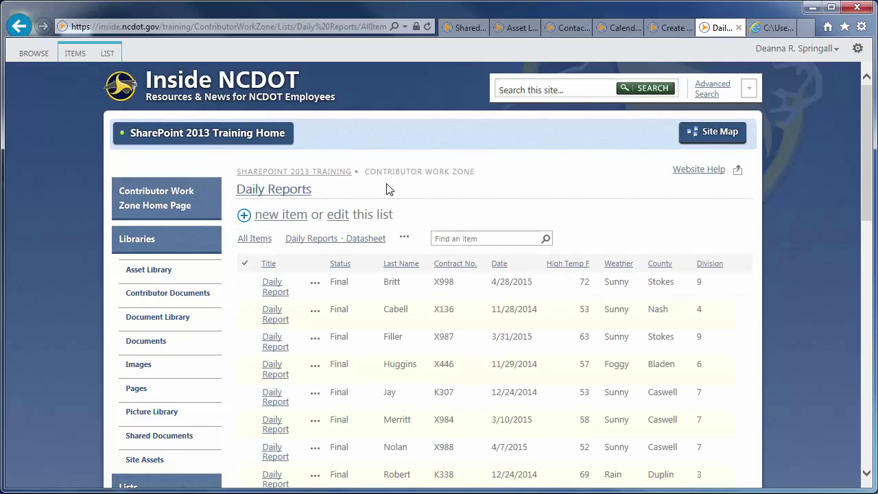
left_click(353, 241)
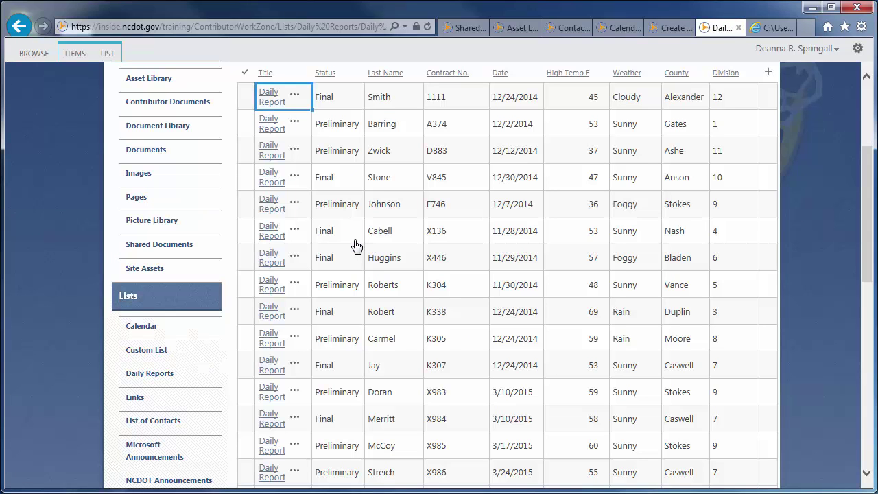
scroll(356, 245, "up", 3)
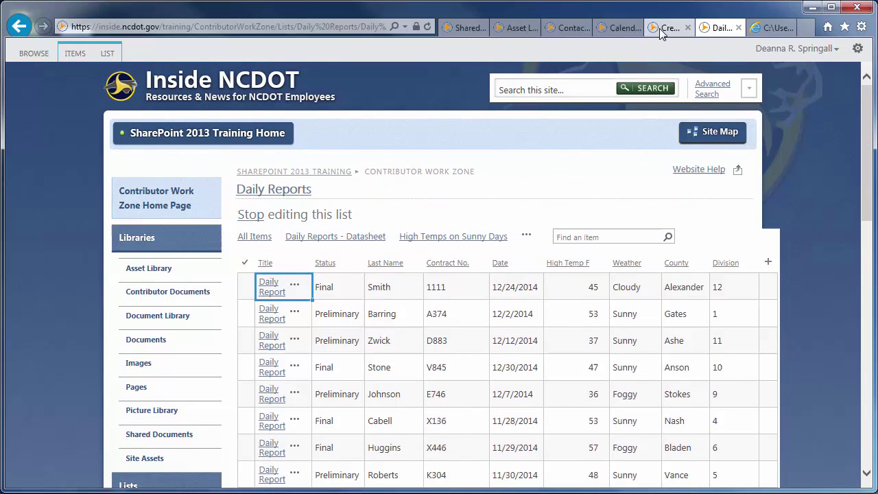
left_click(660, 29)
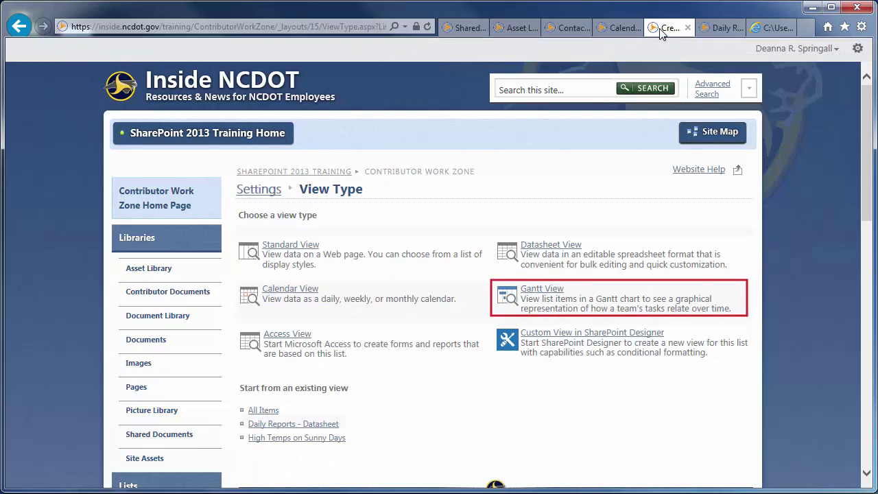
left_click(770, 29)
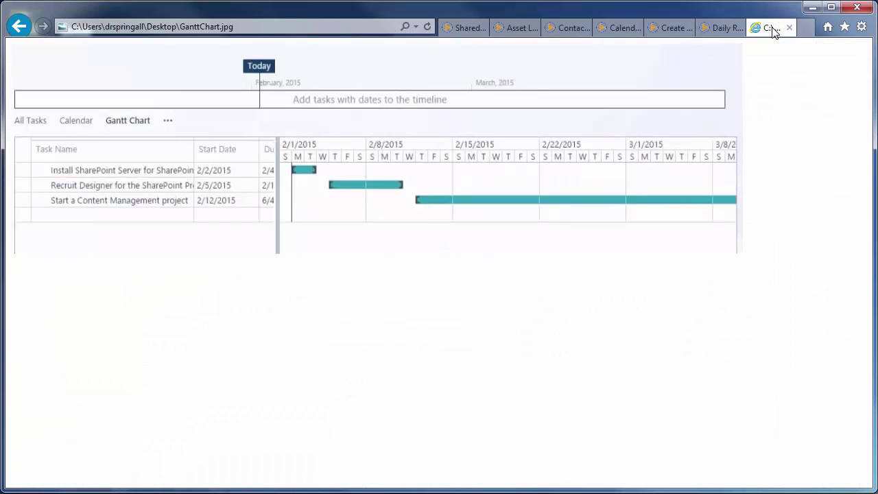
left_click(670, 29)
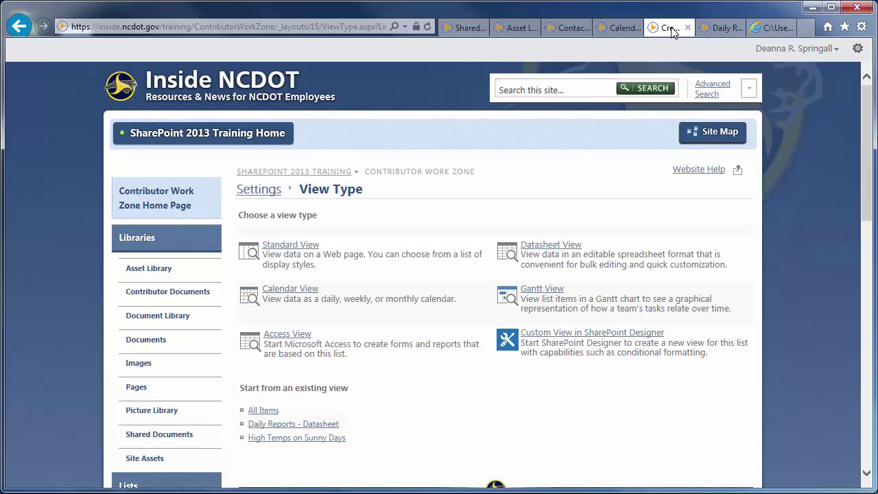
- Create a Standard View for the Daily Reports list and name it "Triad EDR"
left_click(294, 246)
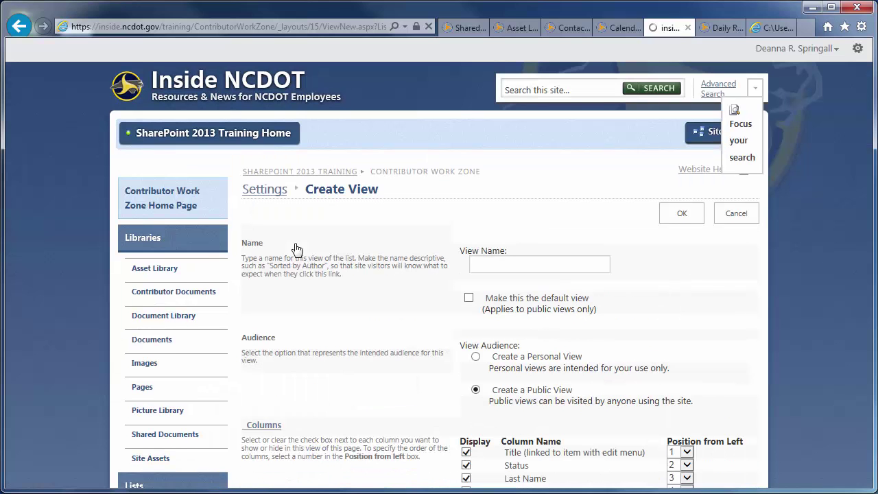
type("Tr")
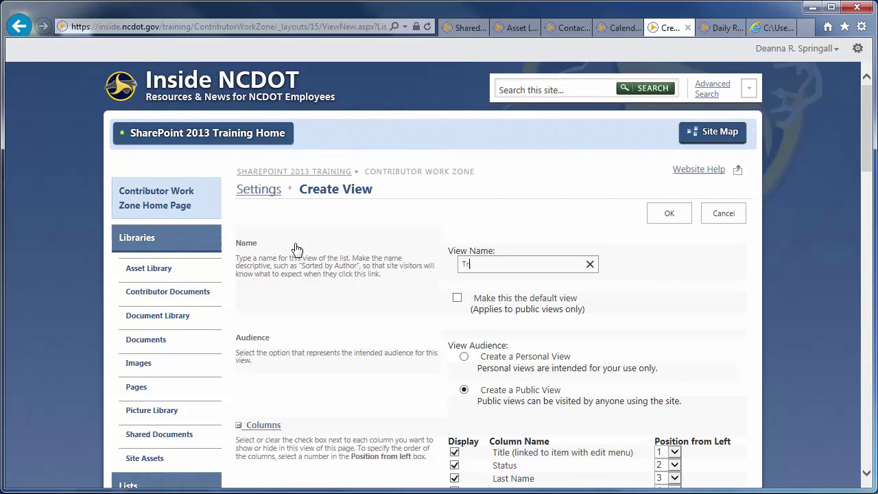
type("iad EDR")
- Exclude the Contract No., Date, High Temp F and Weather columns from the view and set County's position from left to 10
left_click_drag(866, 152, 868, 229)
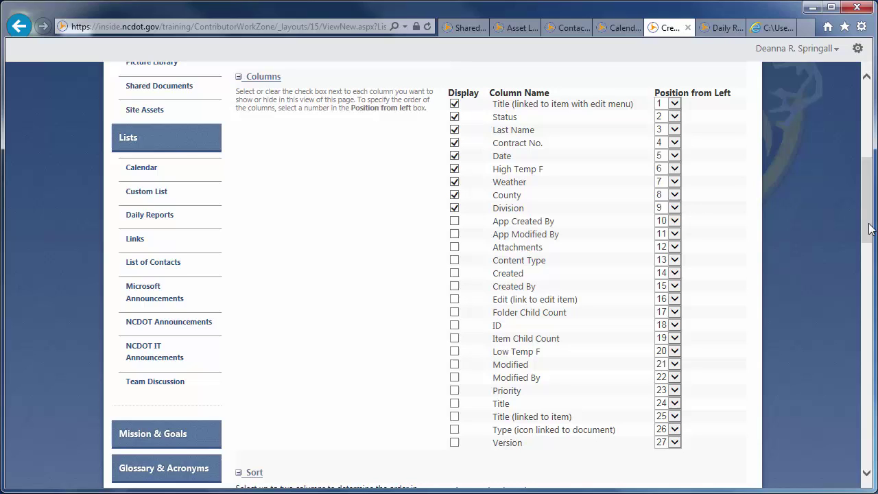
left_click(454, 143)
left_click(454, 156)
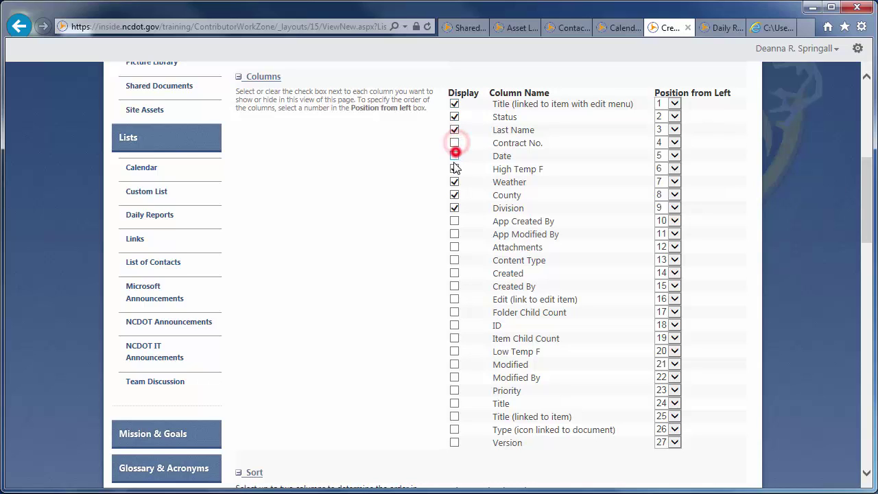
left_click(455, 169)
left_click(454, 181)
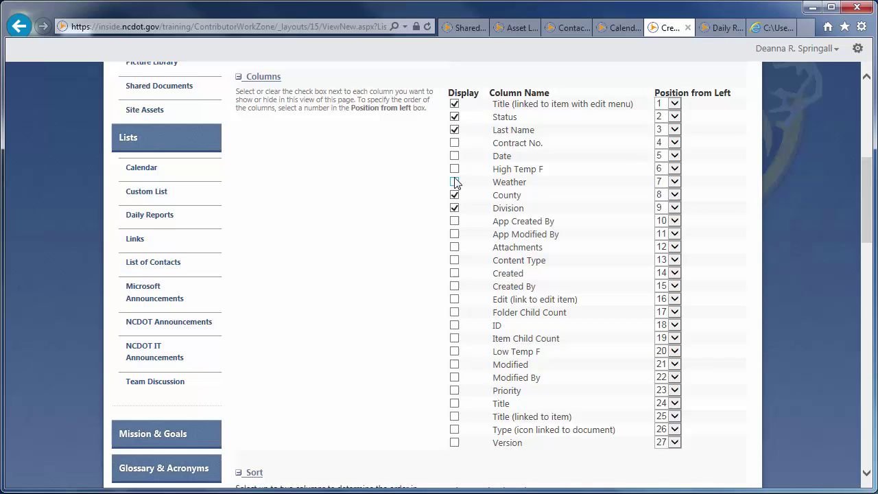
left_click(673, 195)
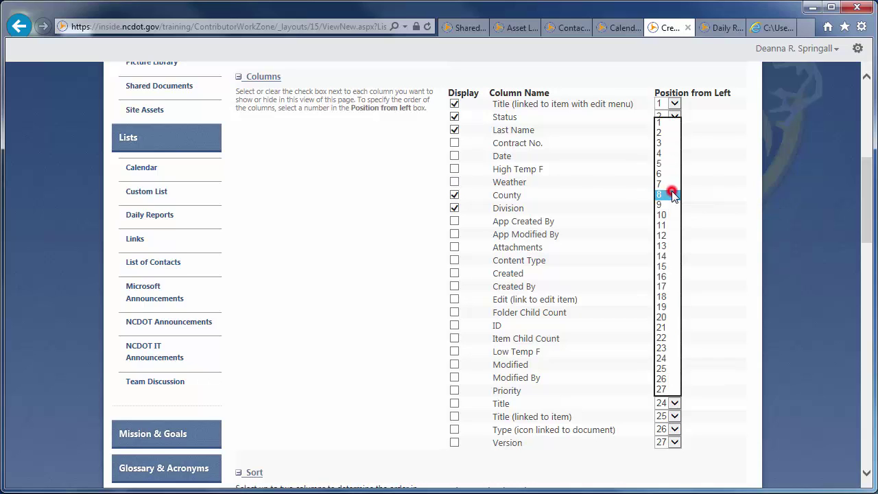
left_click(671, 215)
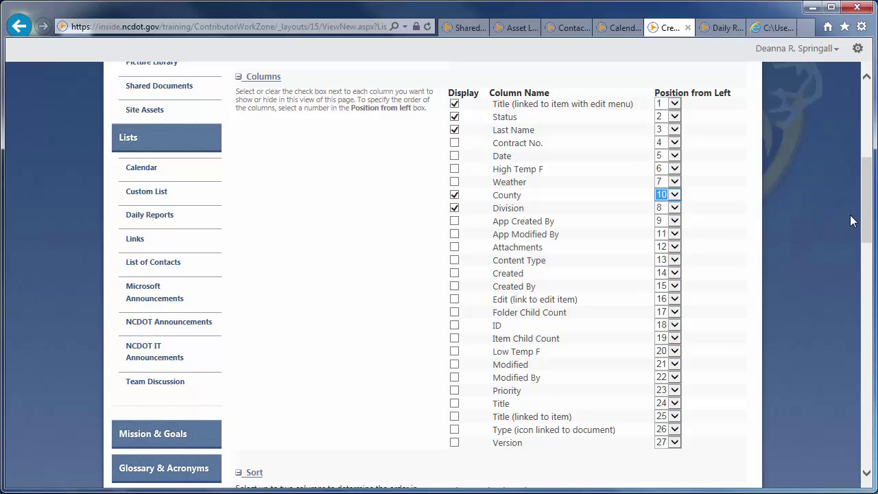
- Set the view's first sort column to Last Name
left_click_drag(871, 218, 870, 295)
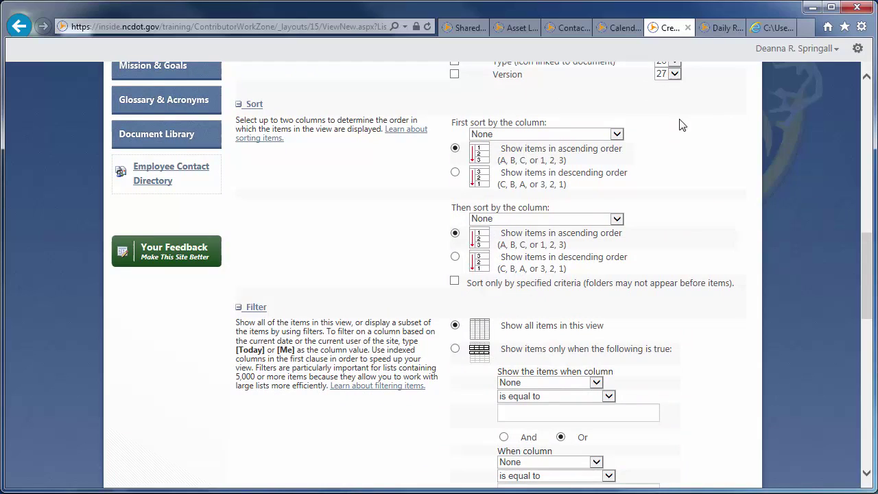
left_click(618, 134)
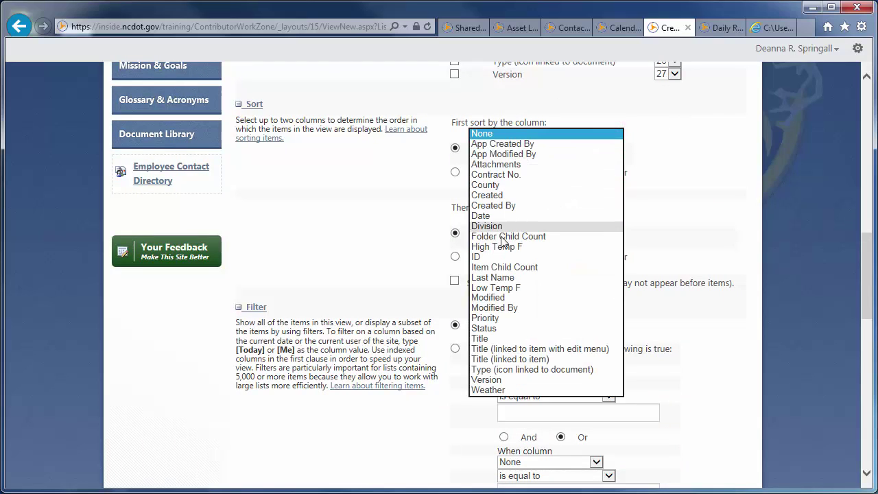
left_click(496, 278)
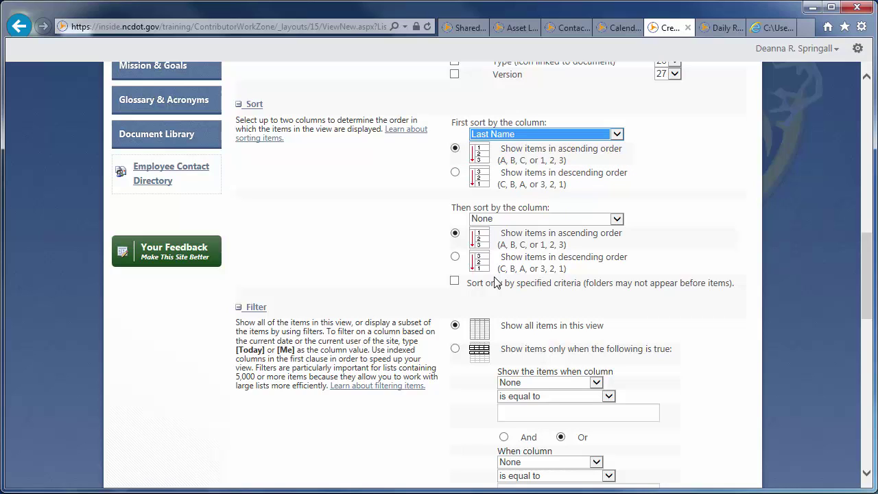
- Restrict the view to items matching a filter condition where County is equal to Alamance
left_click_drag(863, 287, 864, 327)
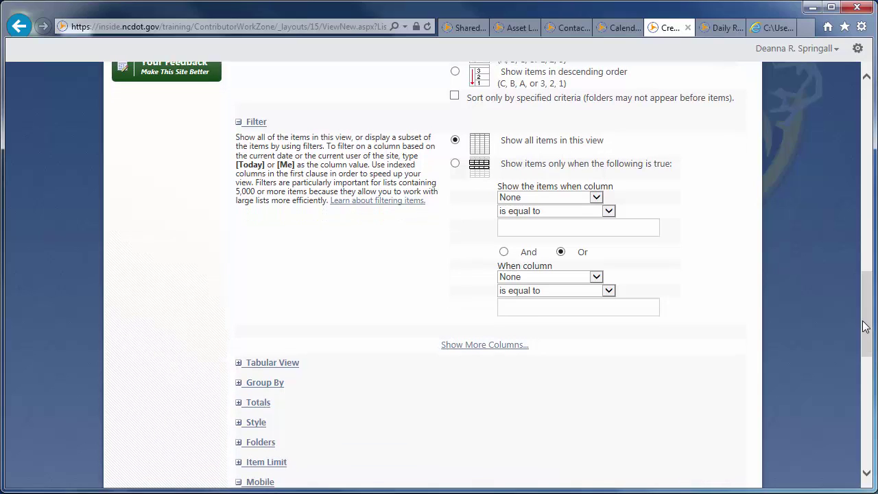
left_click(454, 164)
left_click(525, 198)
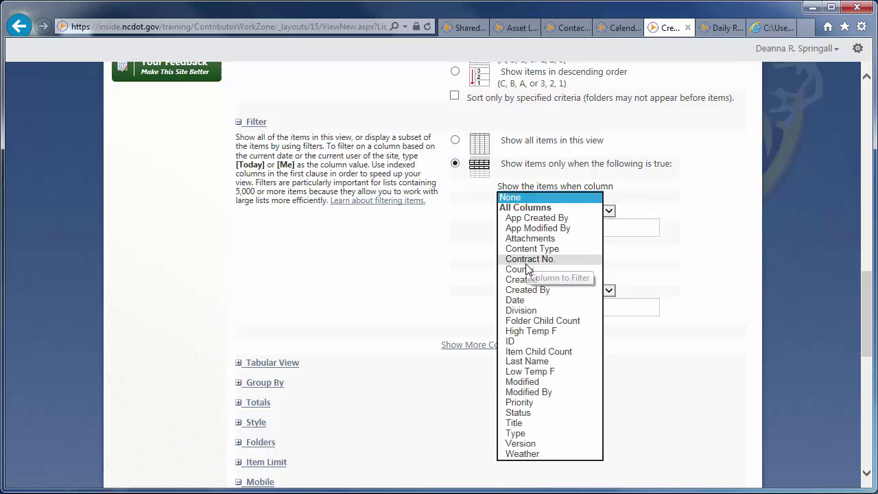
left_click(519, 269)
left_click(518, 230)
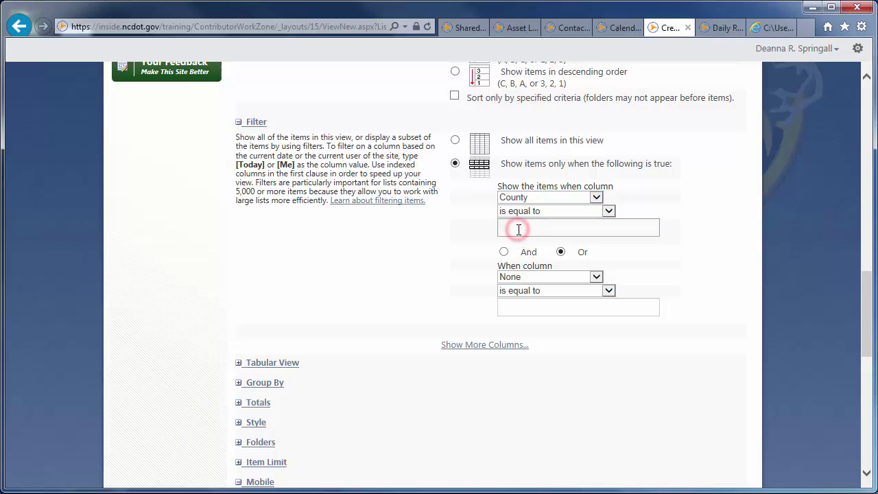
type("Alamance")
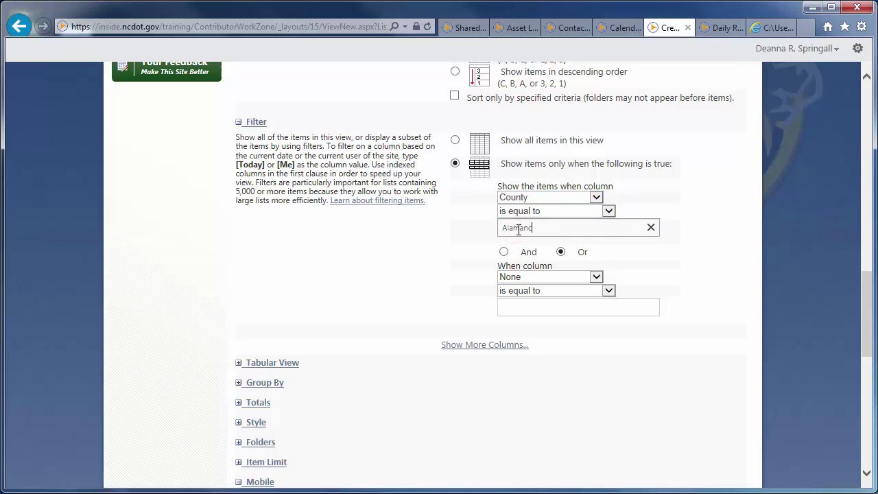
- Set the second filter condition, joined with Or, to County is equal to Caswell
left_click(519, 277)
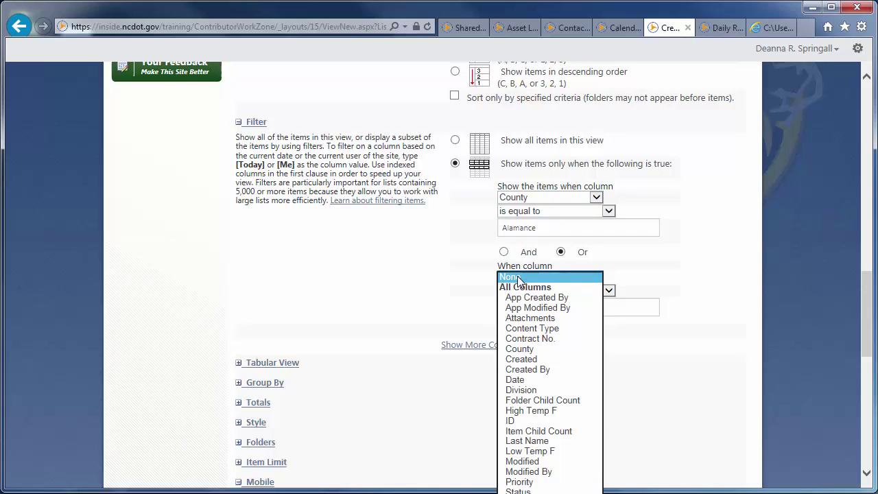
left_click(516, 350)
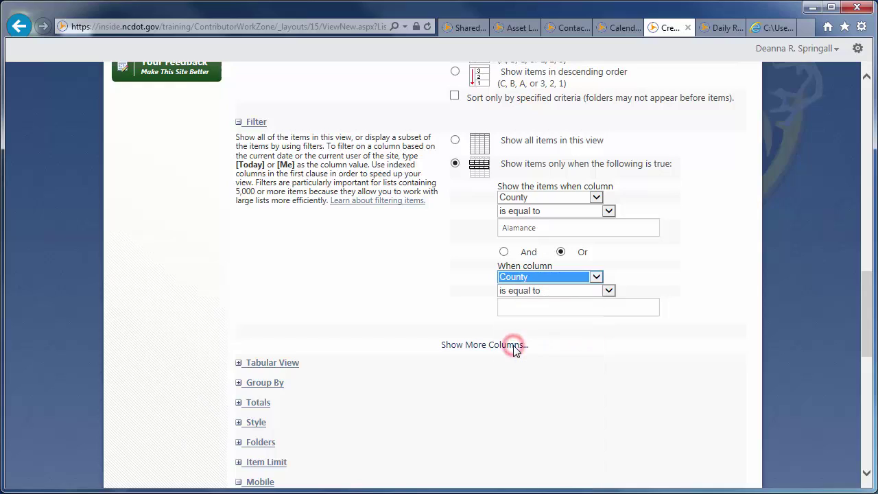
left_click(513, 307)
type("Caswell")
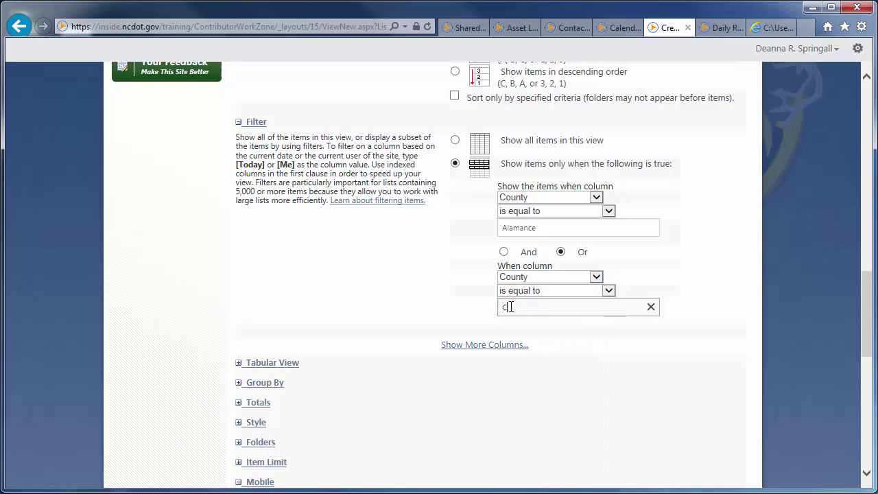
- Add a third filter condition, joined with Or, where County is equal to Davidson
left_click(473, 345)
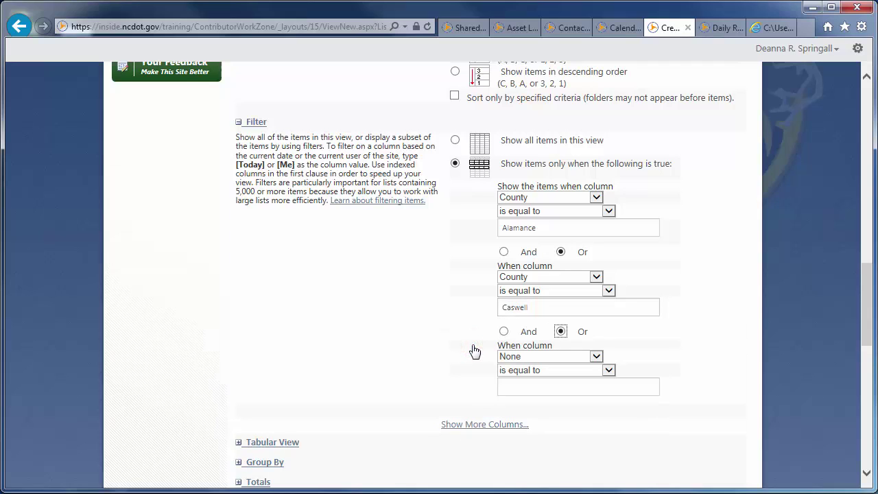
left_click(509, 357)
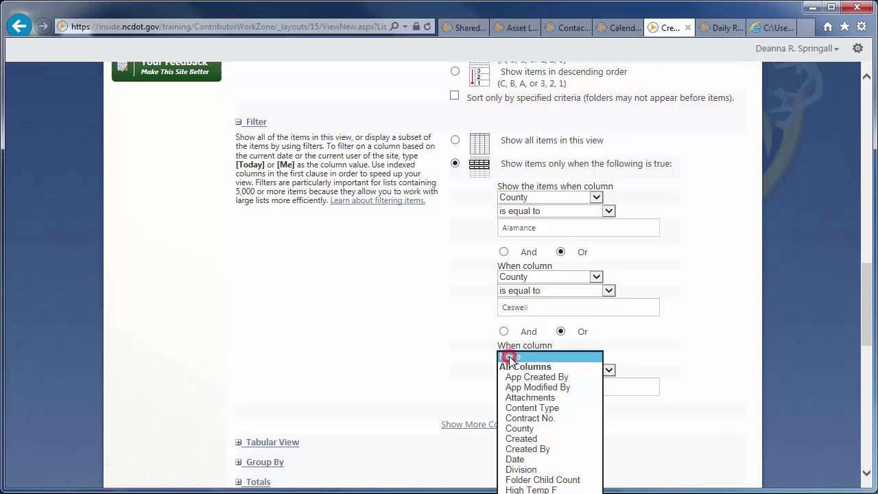
left_click(515, 430)
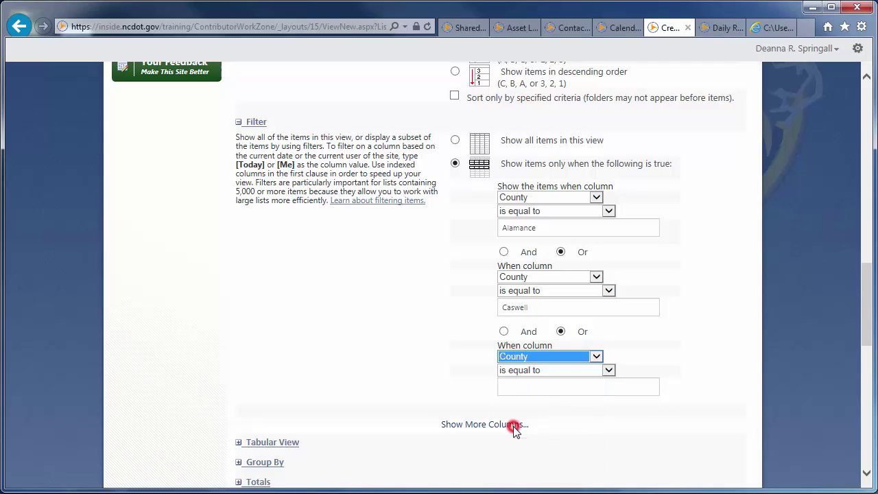
left_click(508, 386)
type("Davidson")
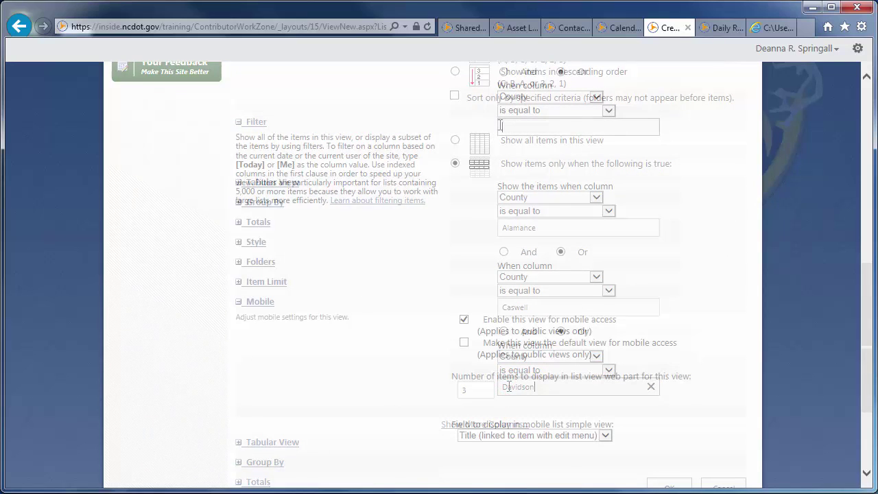
- Set the value of the last County filter condition to Yadkin
left_click(500, 125)
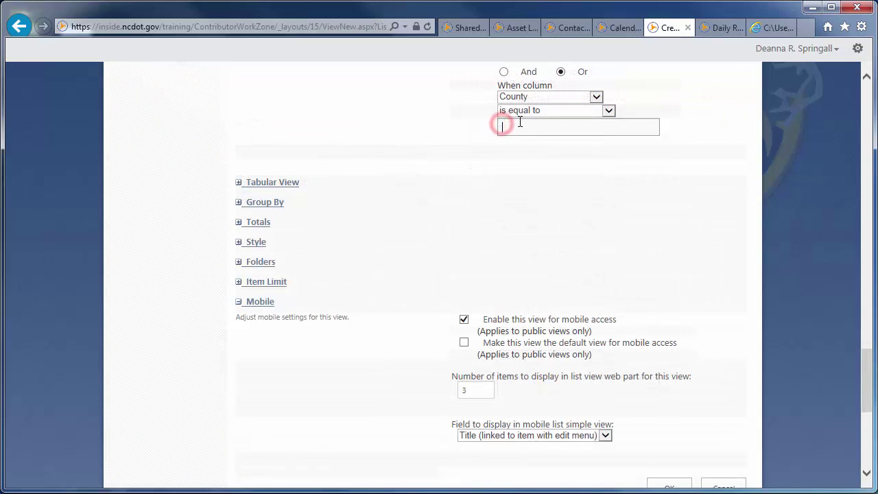
type("Yadkin")
- Group the view first by the Status column and save the new view
left_click(259, 202)
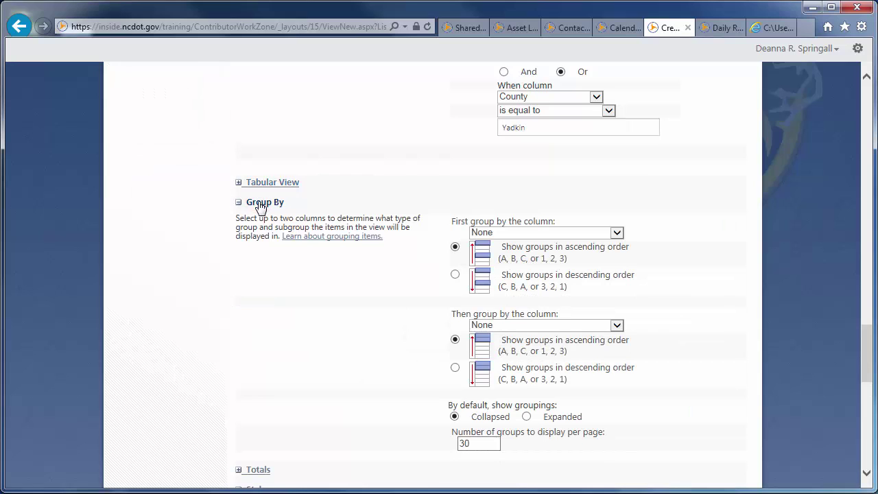
left_click(490, 235)
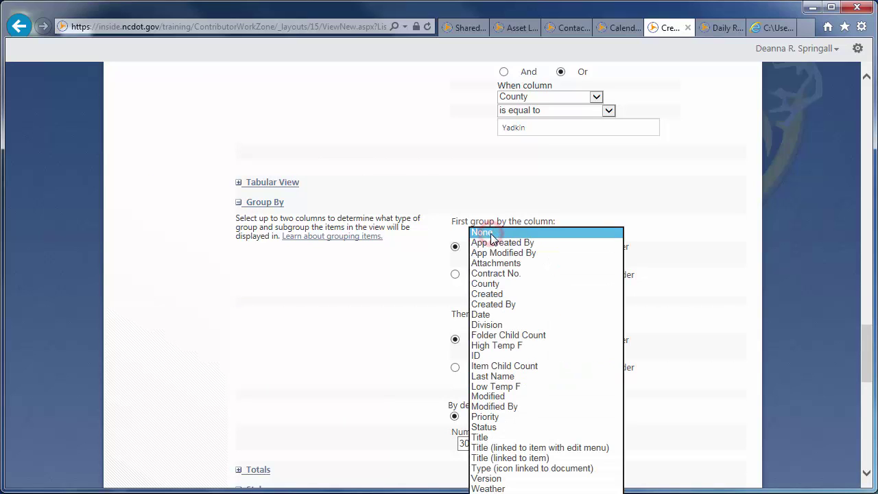
left_click(499, 427)
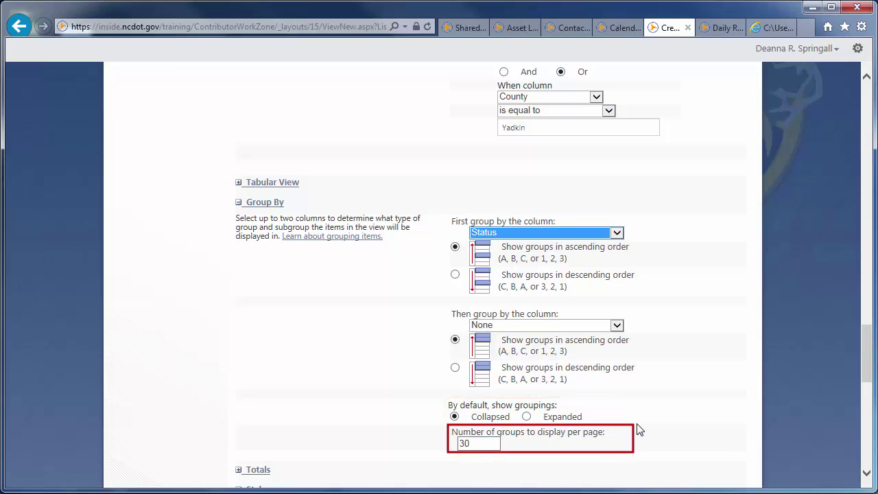
left_click_drag(865, 361, 871, 431)
left_click(669, 285)
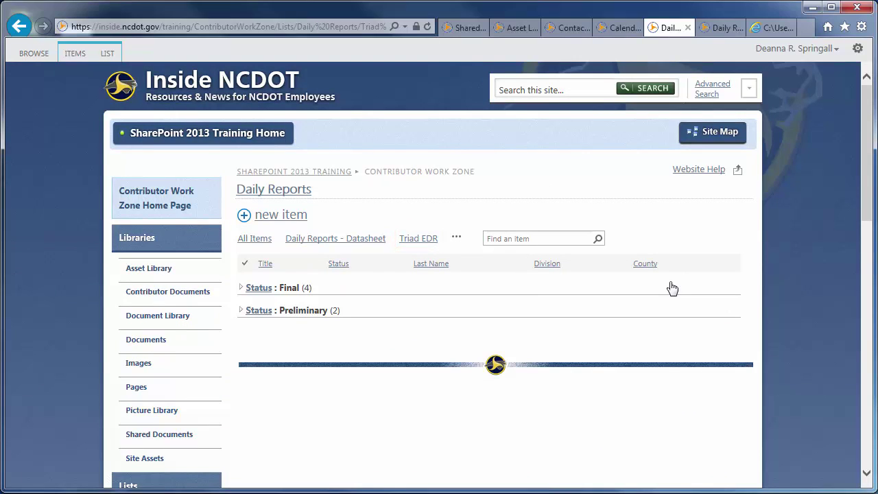
- Expand and collapse the Final and Preliminary status groups in turn to review their reports
left_click(259, 288)
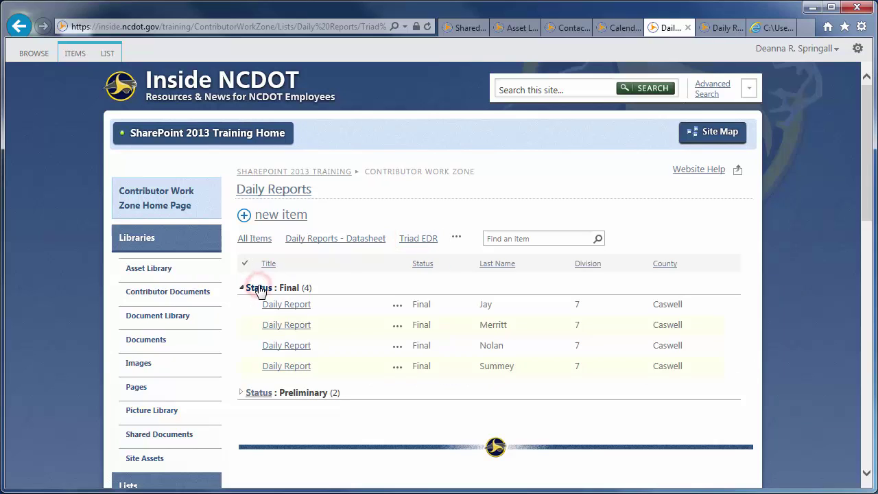
left_click(260, 288)
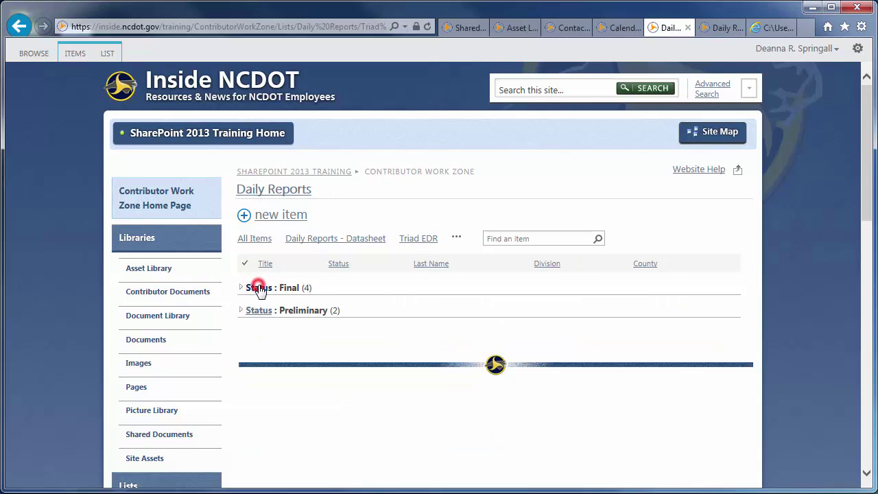
left_click(258, 310)
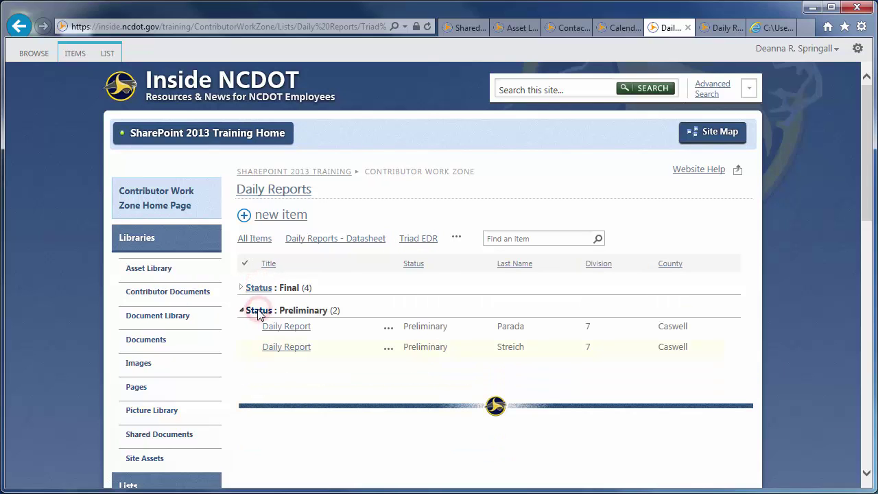
left_click(258, 313)
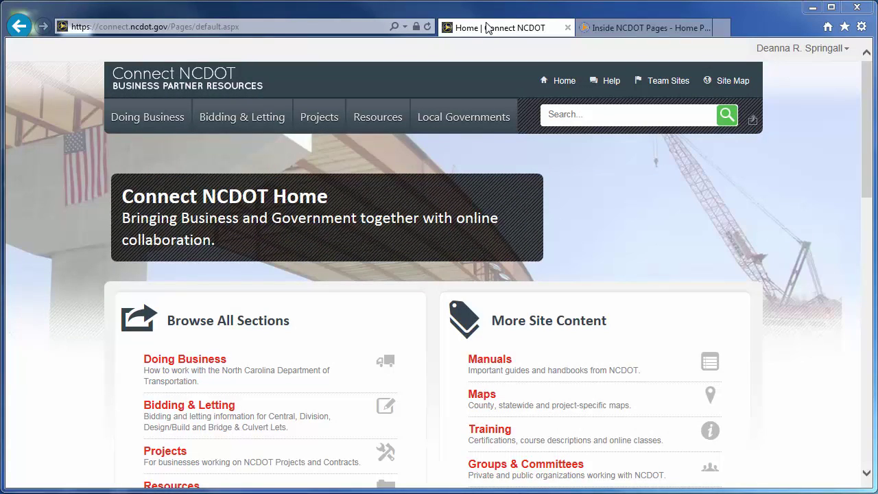
- Open the SharePoint Help page from Connect NCDOT's user help and examine its role-based help and training resources
left_click(612, 81)
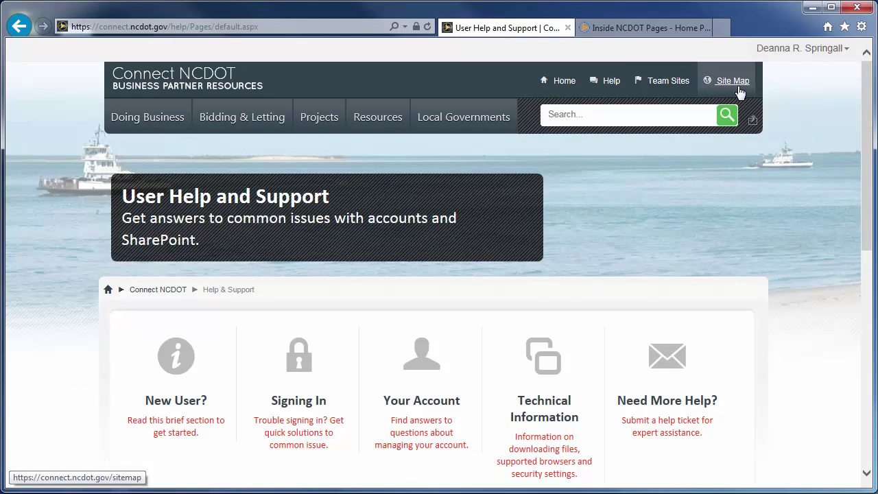
left_click_drag(866, 96, 871, 295)
left_click(194, 157)
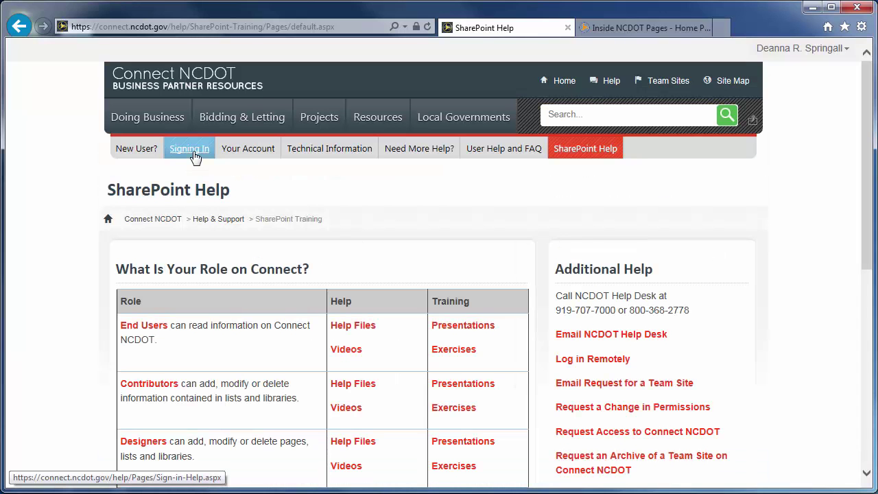
mouse_move(865, 186)
left_mouse_down()
mouse_move(867, 384)
mouse_move(868, 172)
left_mouse_up()
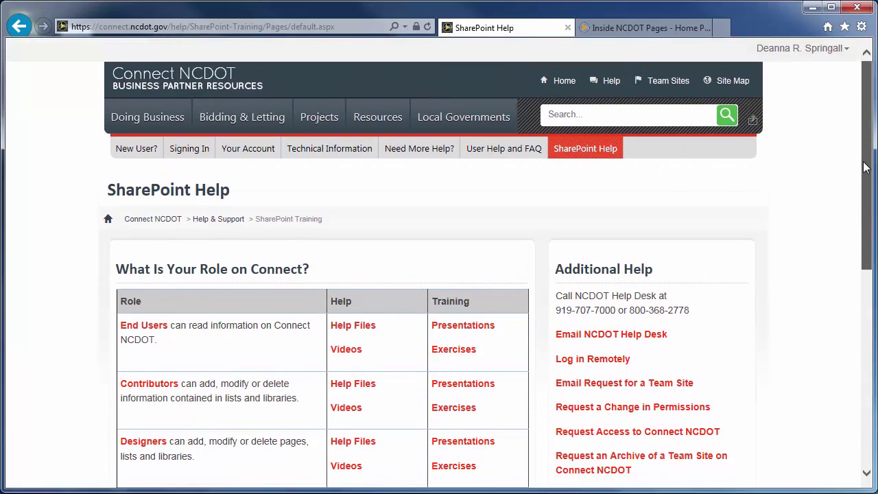
- Switch to the Inside NCDOT home page and locate the Website Help link in its footer
left_click(631, 29)
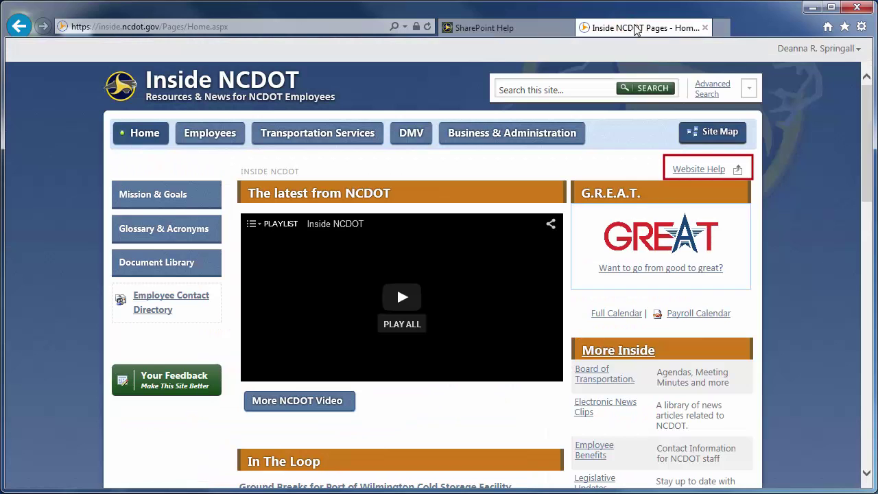
left_click_drag(865, 112, 875, 382)
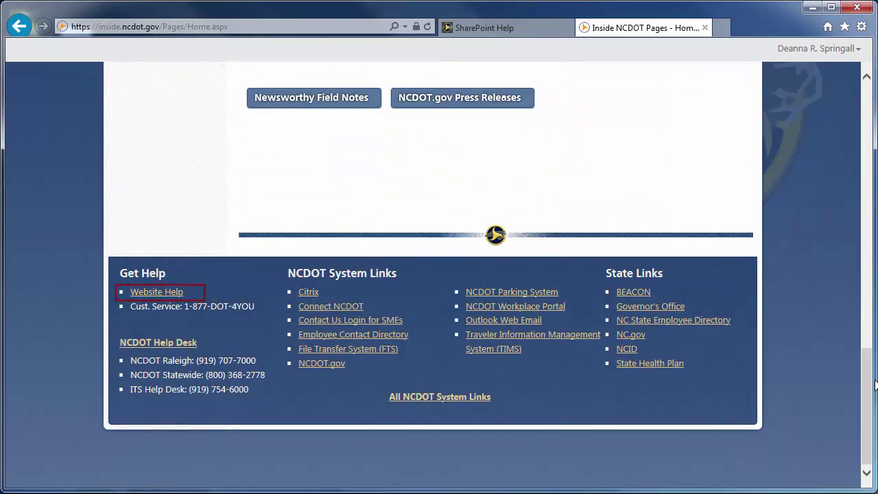